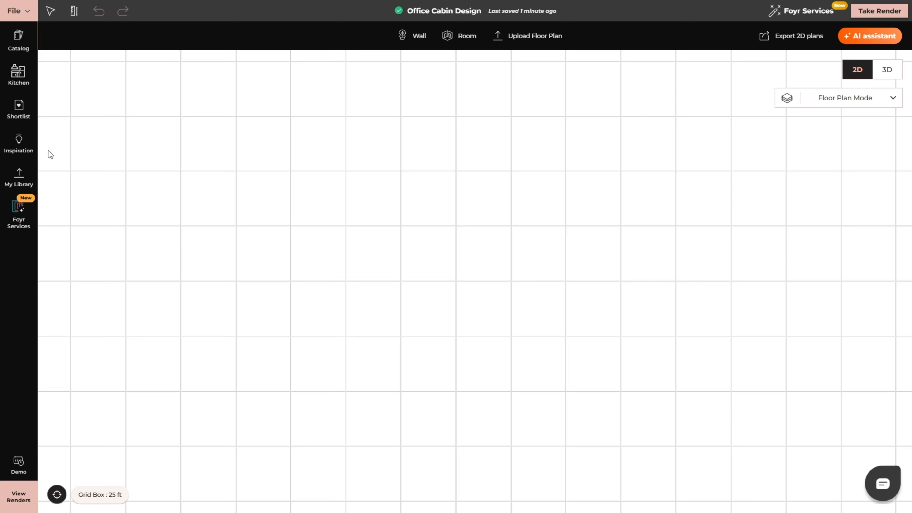
Step: Find the "Home Office Setup With Homely Vibes" design among the office inspirations and add it to the project
{"action": "left_click", "coordinate": [18, 143]}
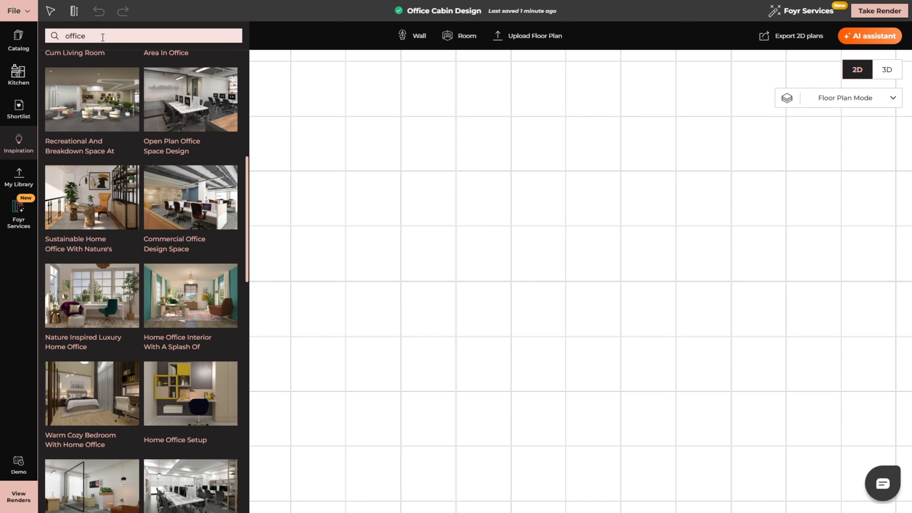
{"action": "scroll", "coordinate": [120, 206], "scroll_direction": "up", "scroll_amount": 10}
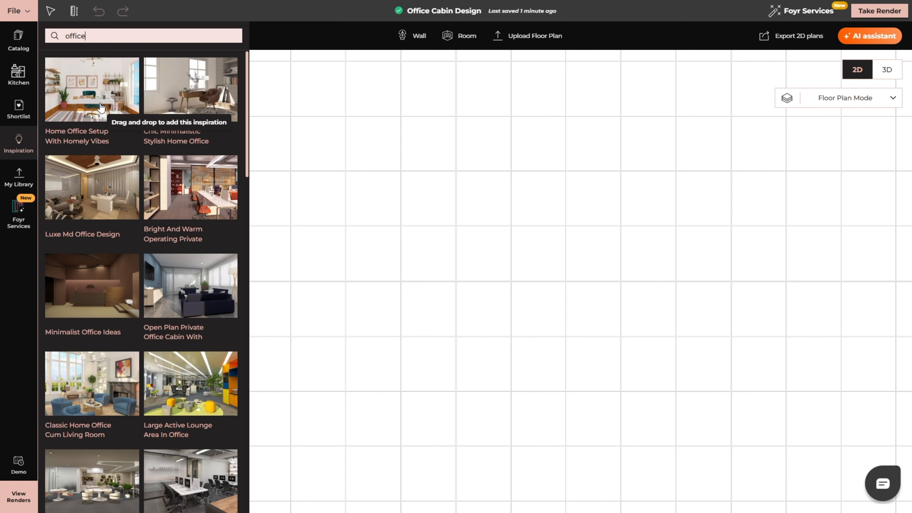
{"action": "left_click", "coordinate": [81, 86]}
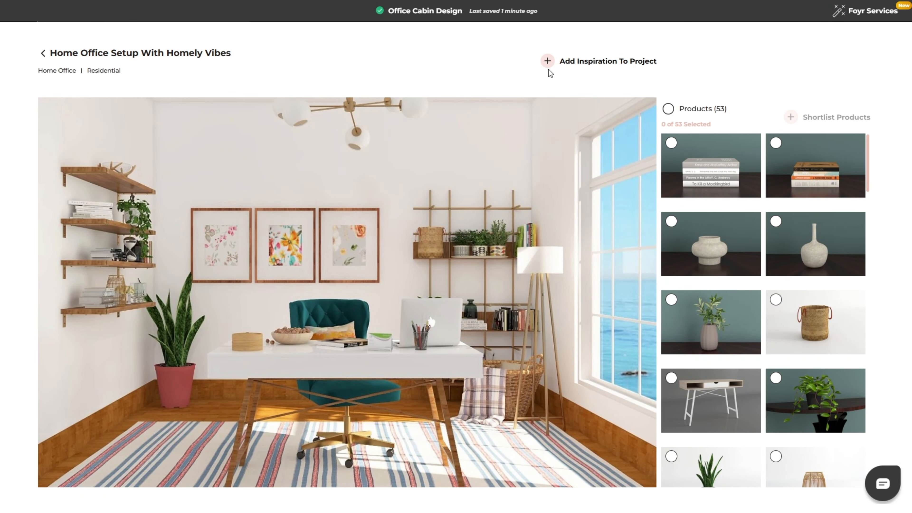
{"action": "left_click", "coordinate": [550, 63]}
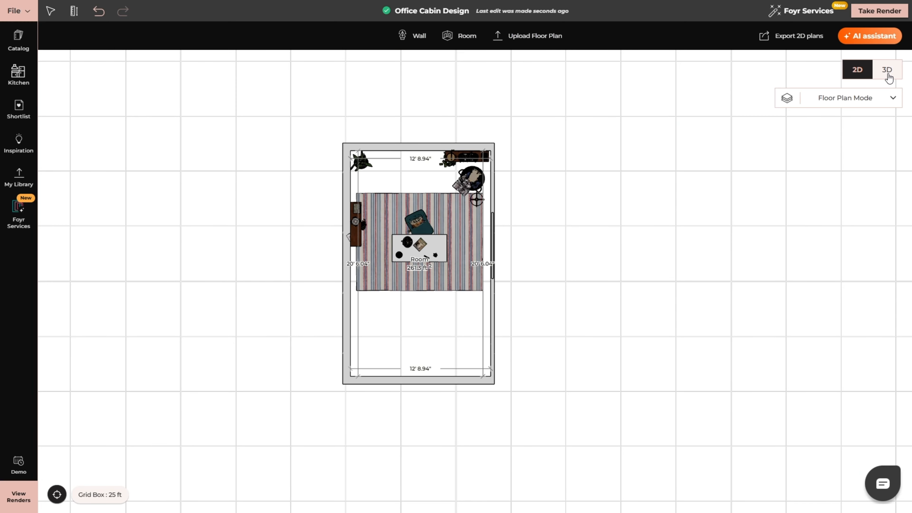
Step: In the 3D view, delete the white desk together with its chair and the accessories on top
{"action": "scroll", "coordinate": [428, 223], "scroll_direction": "up", "scroll_amount": 8}
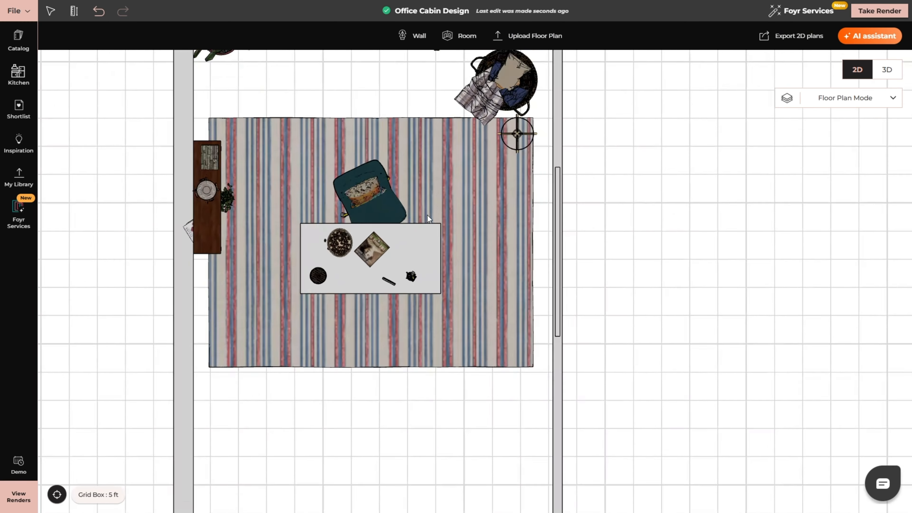
{"action": "scroll", "coordinate": [430, 215], "scroll_direction": "down", "scroll_amount": 5}
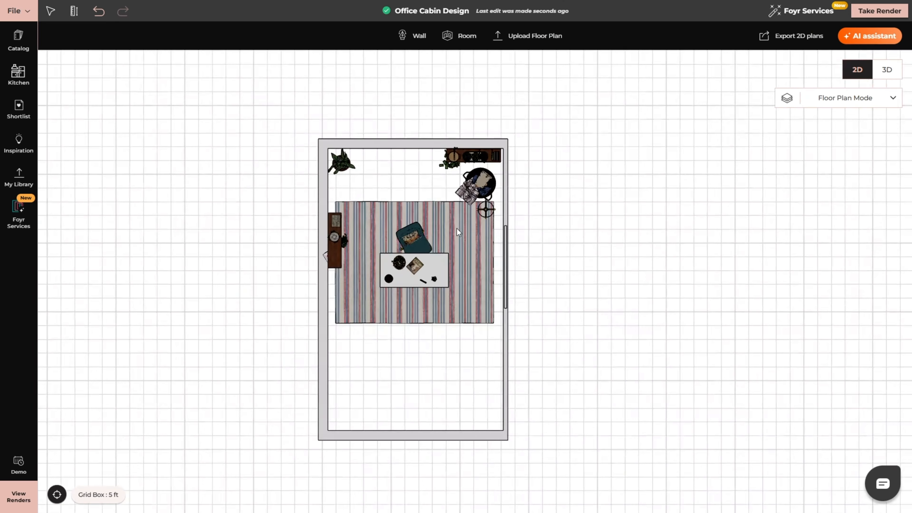
{"action": "scroll", "coordinate": [448, 214], "scroll_direction": "up", "scroll_amount": 3}
{"action": "left_click", "coordinate": [887, 72]}
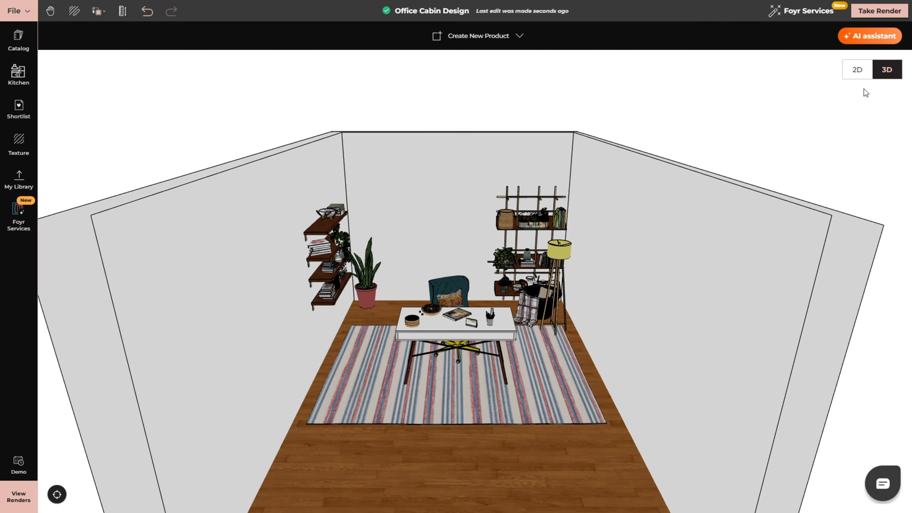
{"action": "left_click_drag", "start_coordinate": [527, 322], "coordinate": [535, 304]}
{"action": "scroll", "coordinate": [472, 347], "scroll_direction": "up", "scroll_amount": 5}
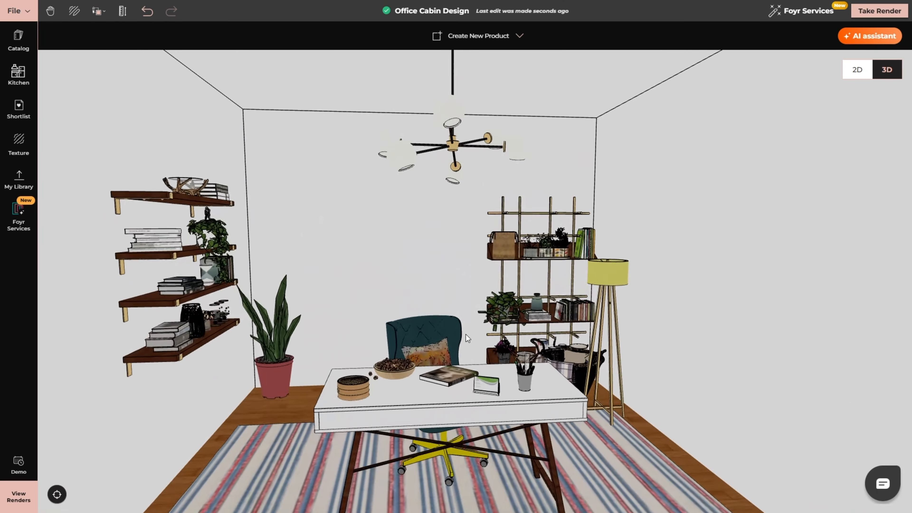
{"action": "left_click_drag", "start_coordinate": [546, 362], "coordinate": [557, 399]}
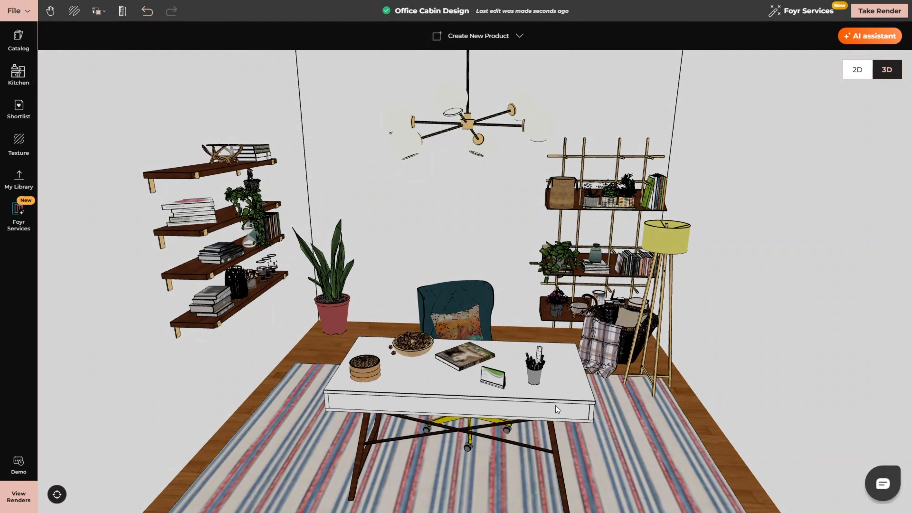
{"action": "left_click", "coordinate": [557, 406]}
{"action": "key", "text": "Delete"}
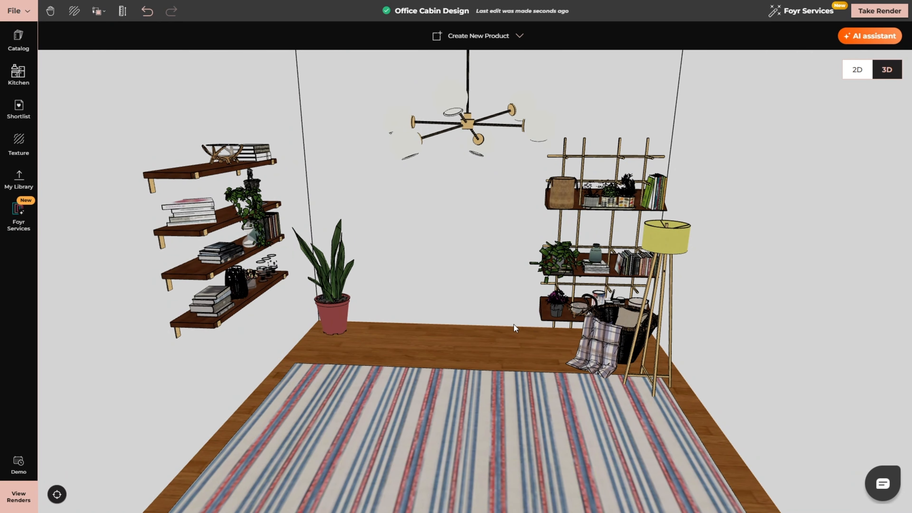
Step: Delete the tripod floor lamp, the blanket basket, the potted snake plant and the striped rug
{"action": "left_click", "coordinate": [662, 261]}
{"action": "key", "text": "Delete"}
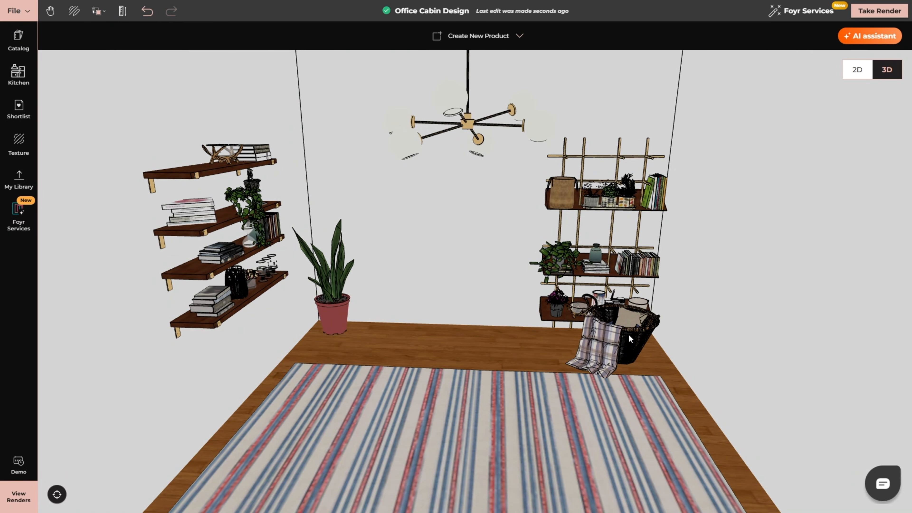
{"action": "left_click", "coordinate": [631, 337]}
{"action": "key", "text": "Delete"}
{"action": "left_click", "coordinate": [340, 322]}
{"action": "key", "text": "Delete"}
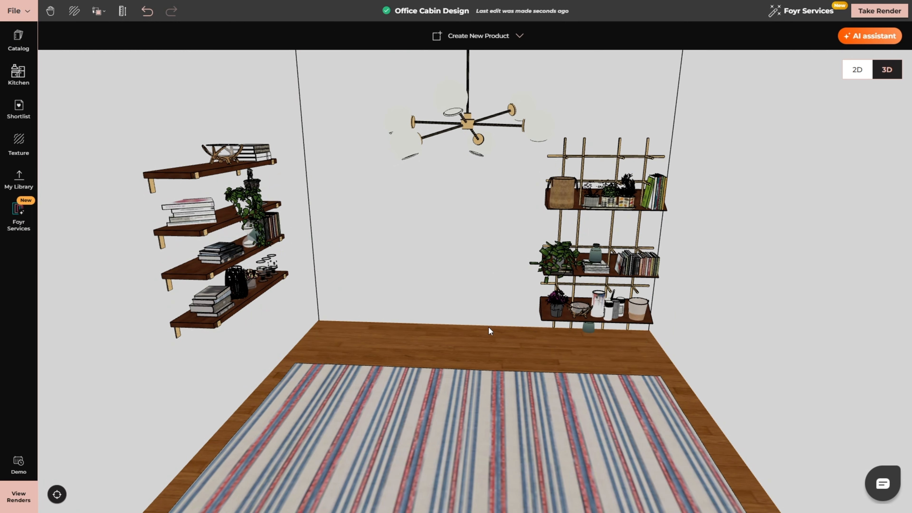
{"action": "left_click", "coordinate": [551, 403]}
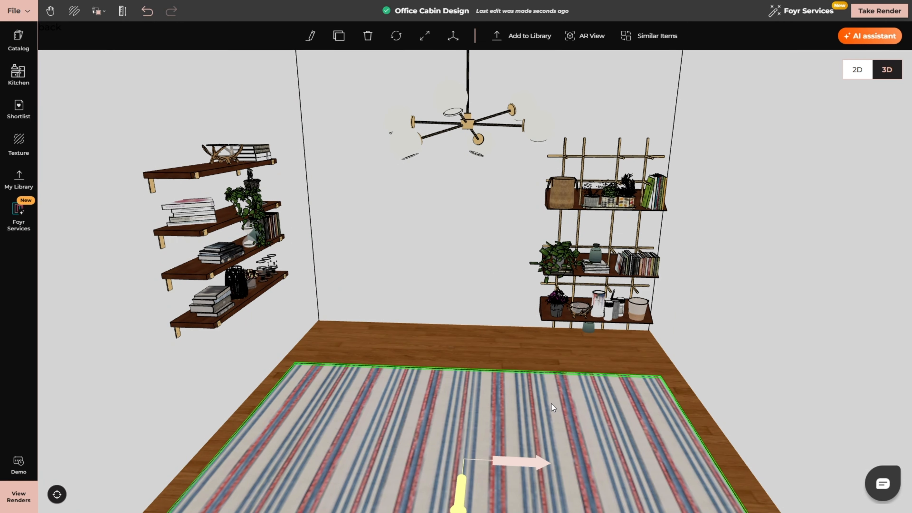
{"action": "key", "text": "Delete"}
Step: In the 2D floor plan, place the shortlisted Wicker Pot Plant in the room's upper-left corner
{"action": "scroll", "coordinate": [621, 340], "scroll_direction": "down", "scroll_amount": 5}
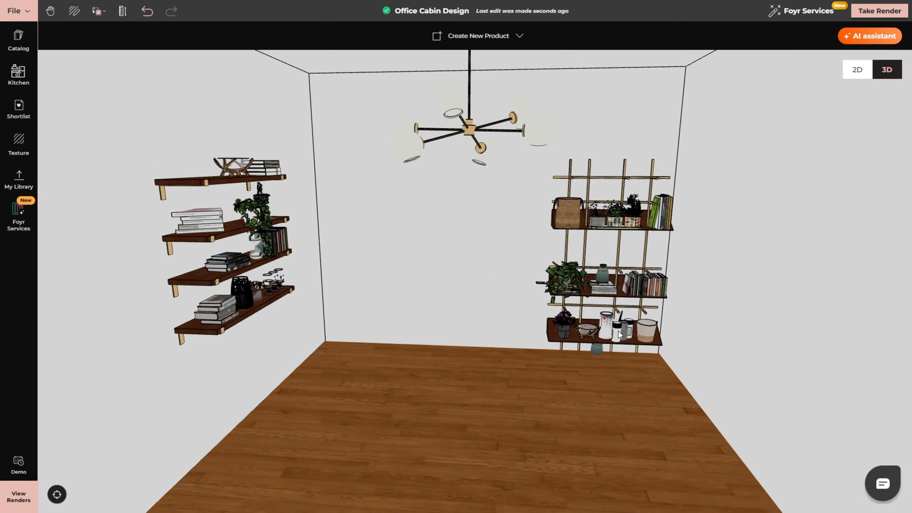
{"action": "left_click_drag", "start_coordinate": [633, 316], "coordinate": [841, 82]}
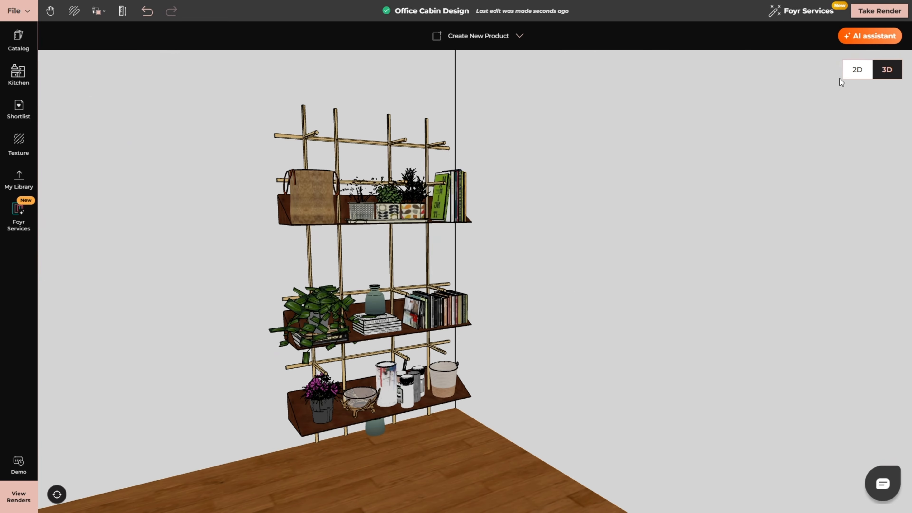
{"action": "left_click", "coordinate": [856, 72]}
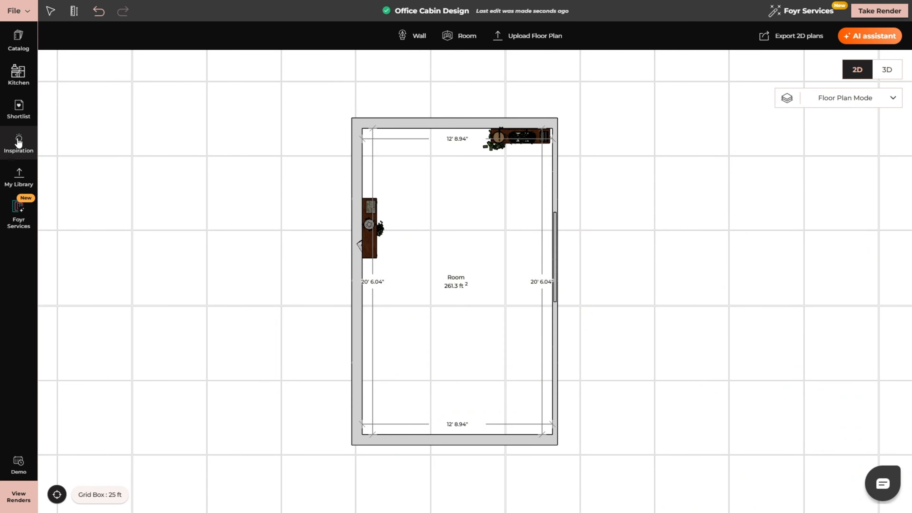
{"action": "left_click", "coordinate": [18, 109]}
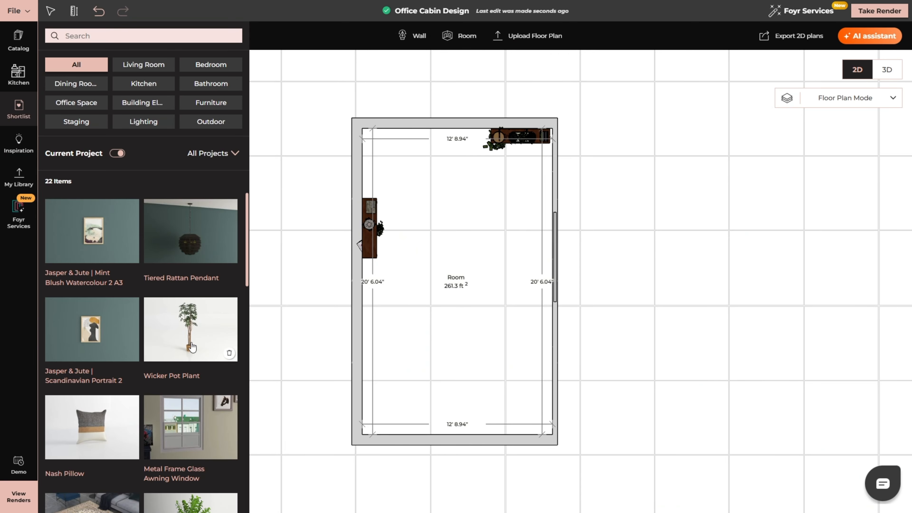
{"action": "left_click", "coordinate": [189, 345]}
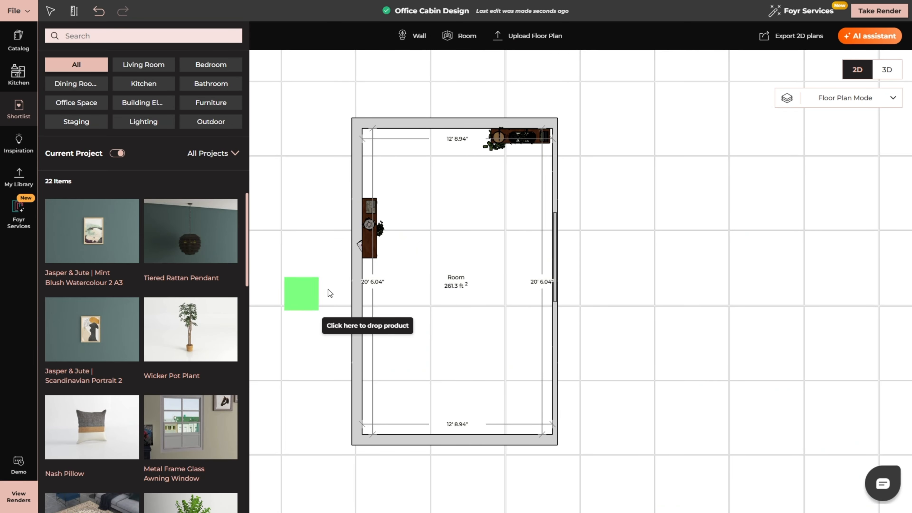
{"action": "left_click", "coordinate": [376, 172]}
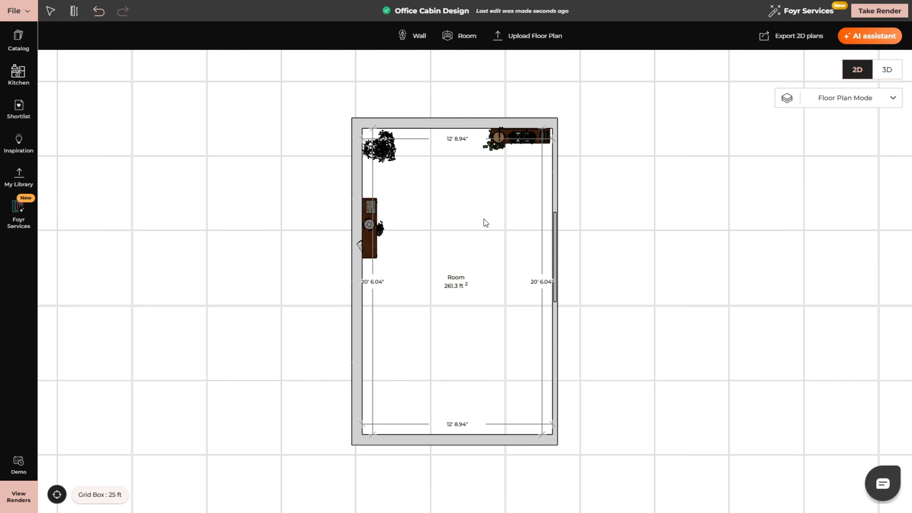
Step: Place the shortlisted White Edgy Console Table 4'6" Wide mid-room and rotate it in 3D so its drawers face the back wall
{"action": "left_click", "coordinate": [187, 447]}
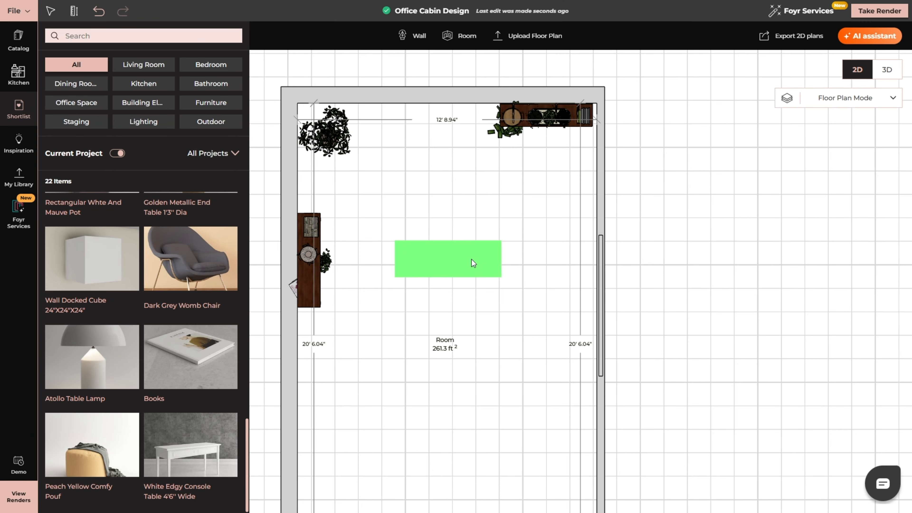
{"action": "left_click", "coordinate": [472, 261]}
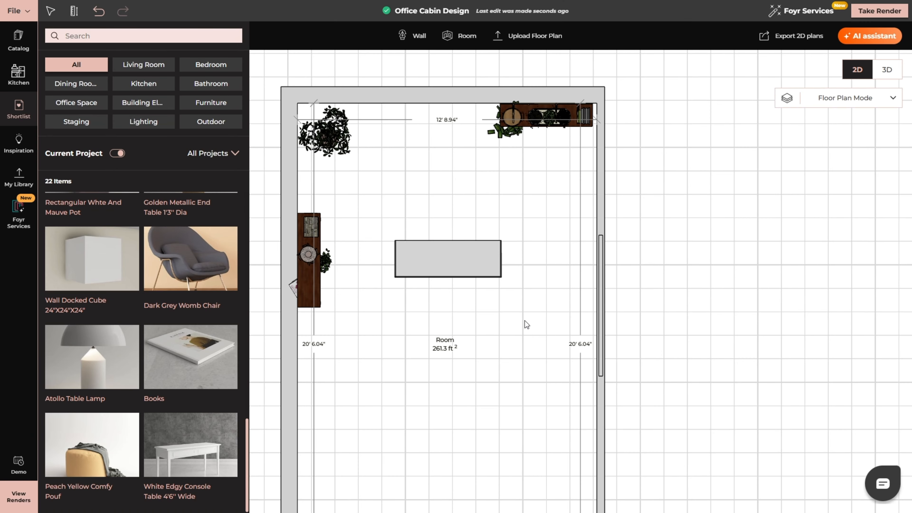
{"action": "left_click", "coordinate": [890, 72]}
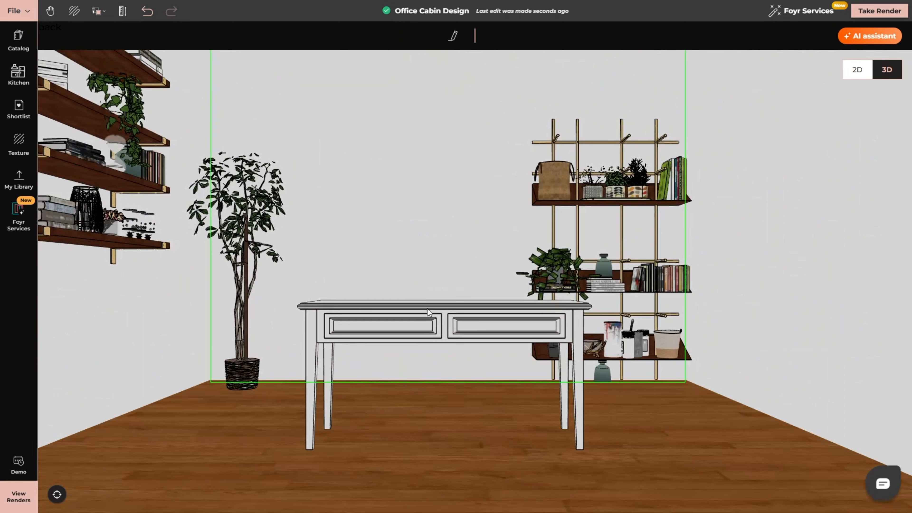
{"action": "left_click", "coordinate": [439, 321]}
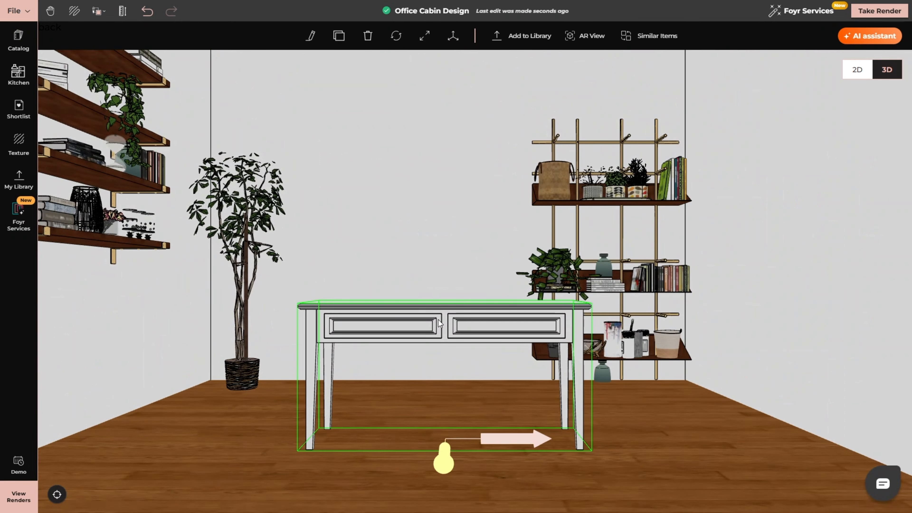
{"action": "left_click", "coordinate": [396, 37]}
{"action": "left_click_drag", "start_coordinate": [463, 473], "coordinate": [291, 264]}
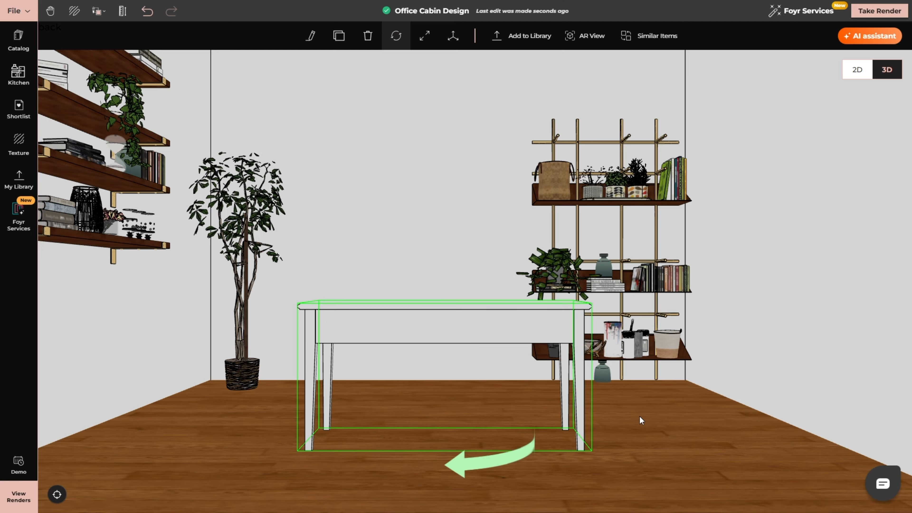
{"action": "left_click", "coordinate": [640, 420]}
Step: In the 2D floor plan, move the bottom wall inward to shorten the room to about 16' 10"
{"action": "scroll", "coordinate": [527, 236], "scroll_direction": "down", "scroll_amount": 5}
{"action": "left_click_drag", "start_coordinate": [527, 236], "coordinate": [563, 239]}
{"action": "left_click", "coordinate": [576, 234]}
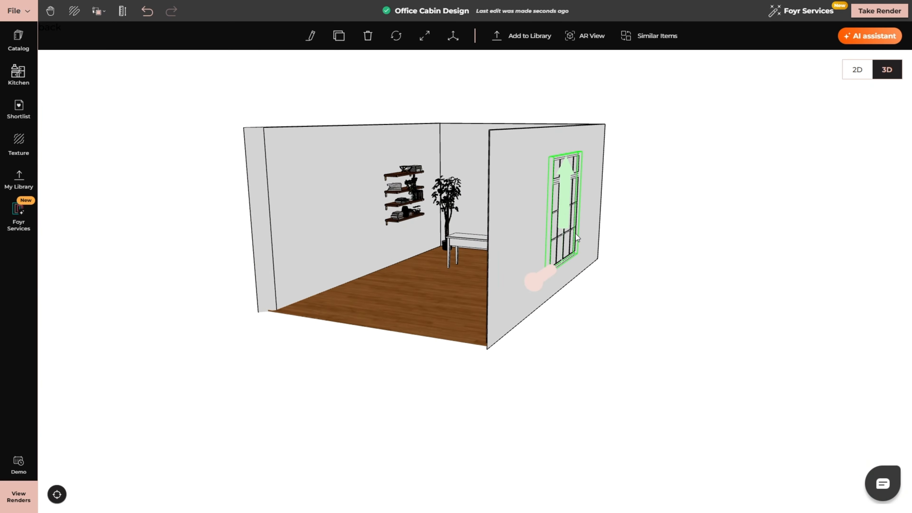
{"action": "left_click", "coordinate": [858, 69]}
{"action": "left_click", "coordinate": [433, 445]}
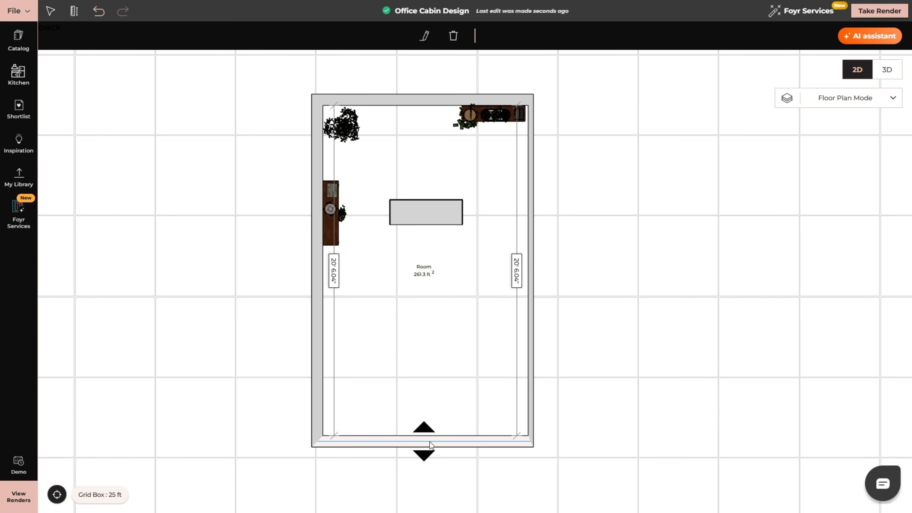
{"action": "left_click_drag", "start_coordinate": [430, 442], "coordinate": [431, 383]}
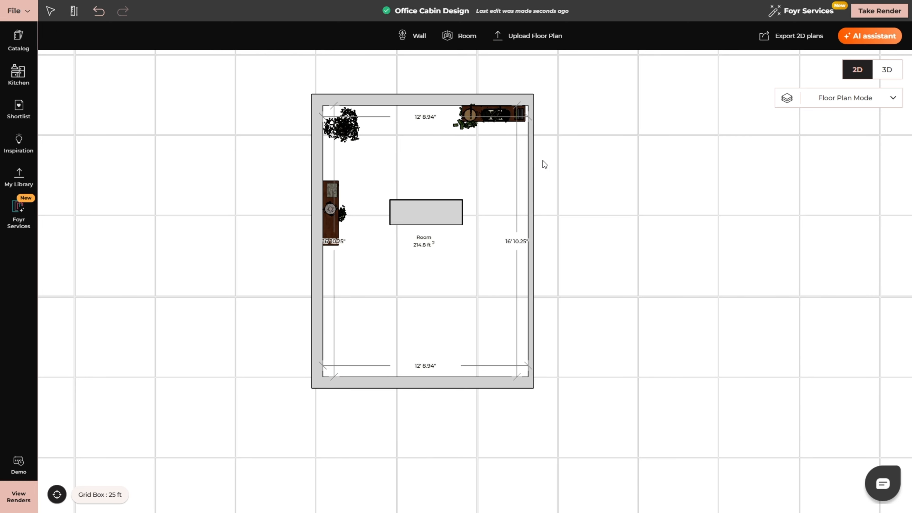
Step: Place the Barrydale Weavers Large Thick Weave rug from the catalog's Staging rugs in the room, partly under the console table
{"action": "left_click", "coordinate": [23, 50]}
{"action": "scroll", "coordinate": [93, 112], "scroll_direction": "down", "scroll_amount": 3}
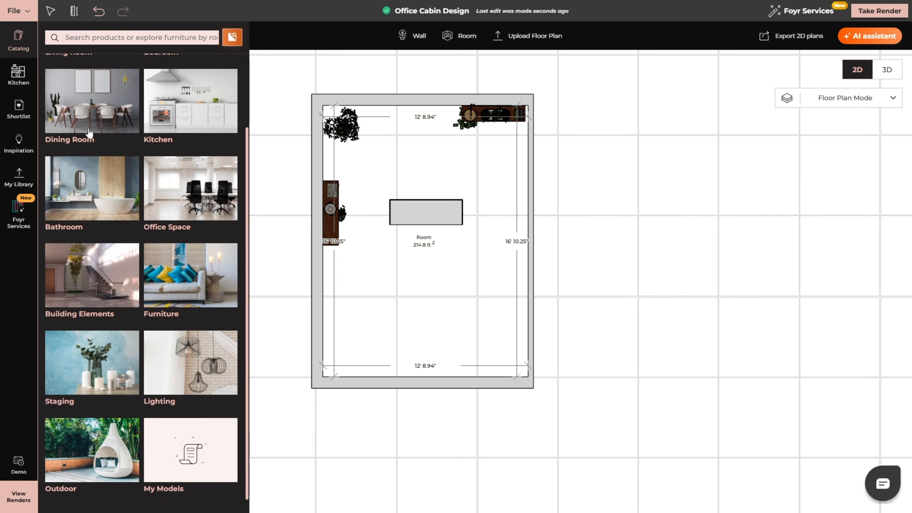
{"action": "left_click", "coordinate": [89, 403]}
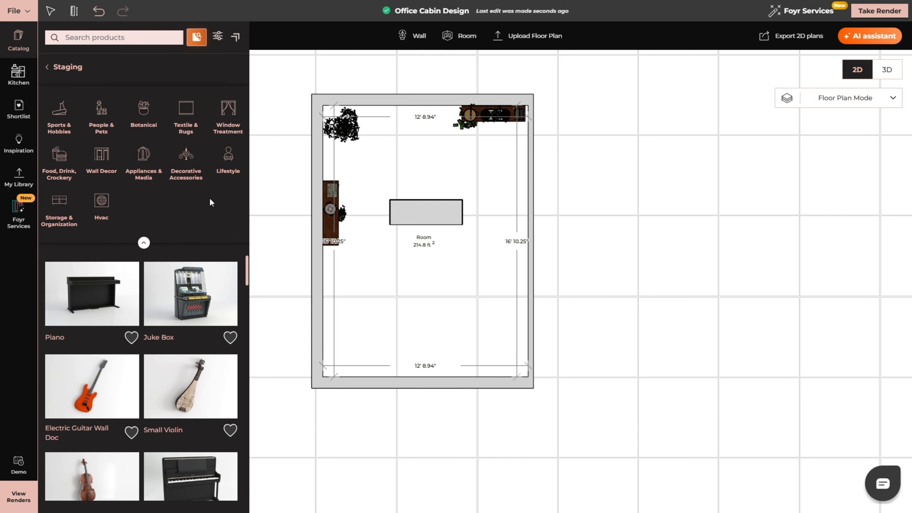
{"action": "left_click", "coordinate": [186, 117]}
{"action": "left_click", "coordinate": [190, 125]}
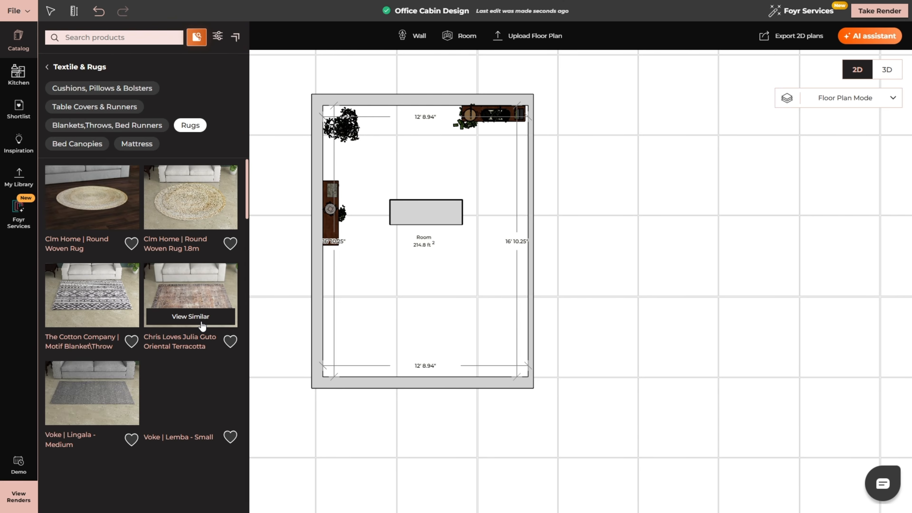
{"action": "scroll", "coordinate": [201, 324], "scroll_direction": "down", "scroll_amount": 5}
{"action": "scroll", "coordinate": [202, 325], "scroll_direction": "down", "scroll_amount": 10}
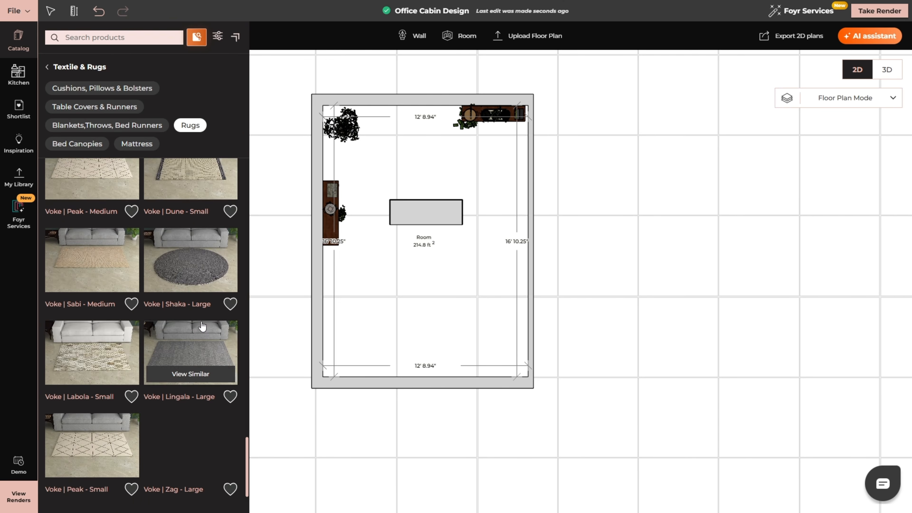
{"action": "scroll", "coordinate": [202, 325], "scroll_direction": "down", "scroll_amount": 10}
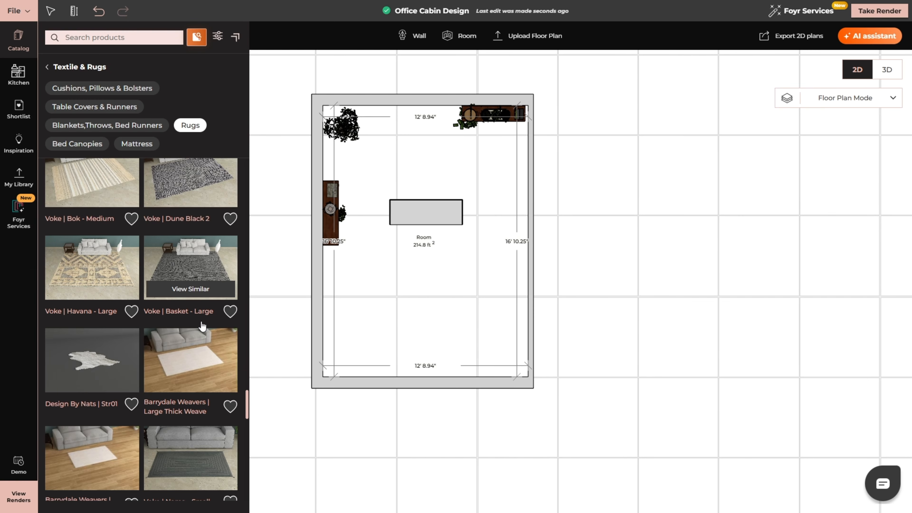
{"action": "left_click_drag", "start_coordinate": [188, 358], "coordinate": [416, 257]}
{"action": "left_click", "coordinate": [416, 275]}
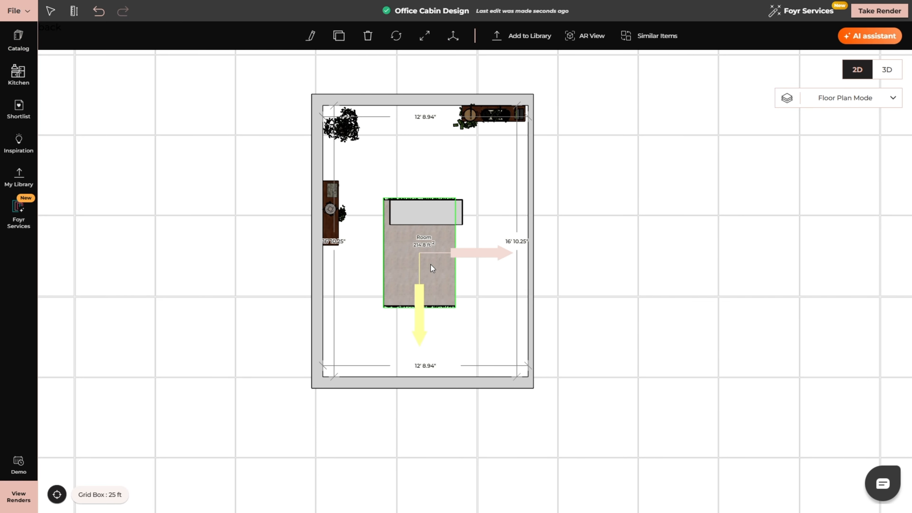
Step: Enlarge the rug toward the back wall and toward the window wall, making it about 6' 9" wide
{"action": "left_click_drag", "start_coordinate": [410, 234], "coordinate": [407, 184]}
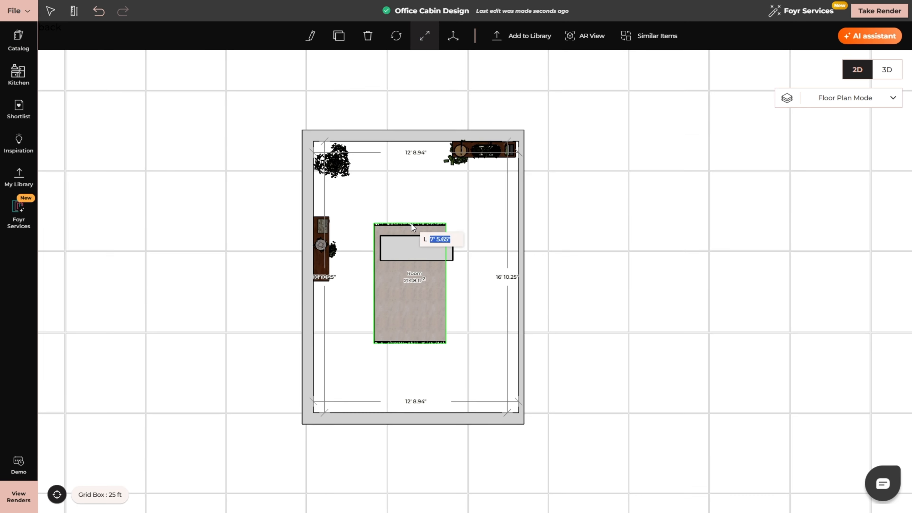
{"action": "left_click_drag", "start_coordinate": [446, 263], "coordinate": [479, 261]}
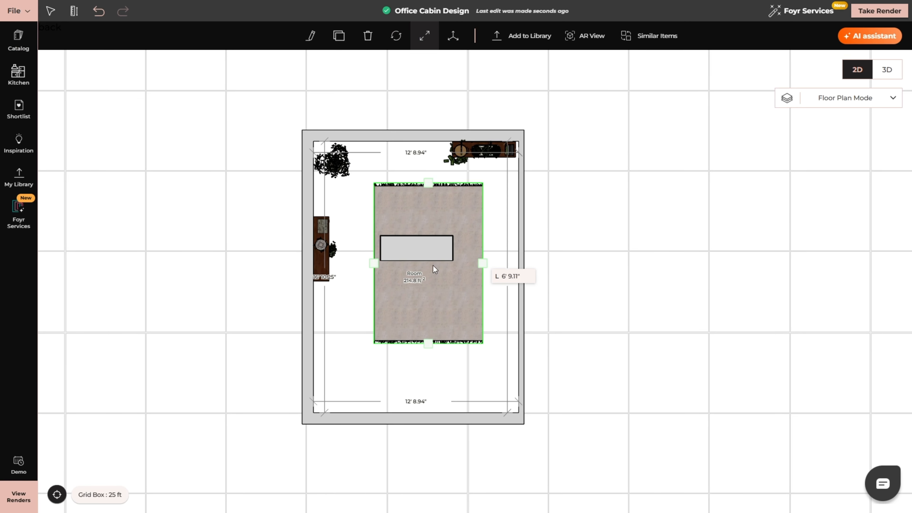
Step: Extend the rug toward the side wall with the floating shelves so it surrounds the console table evenly
{"action": "left_click_drag", "start_coordinate": [374, 264], "coordinate": [344, 262]}
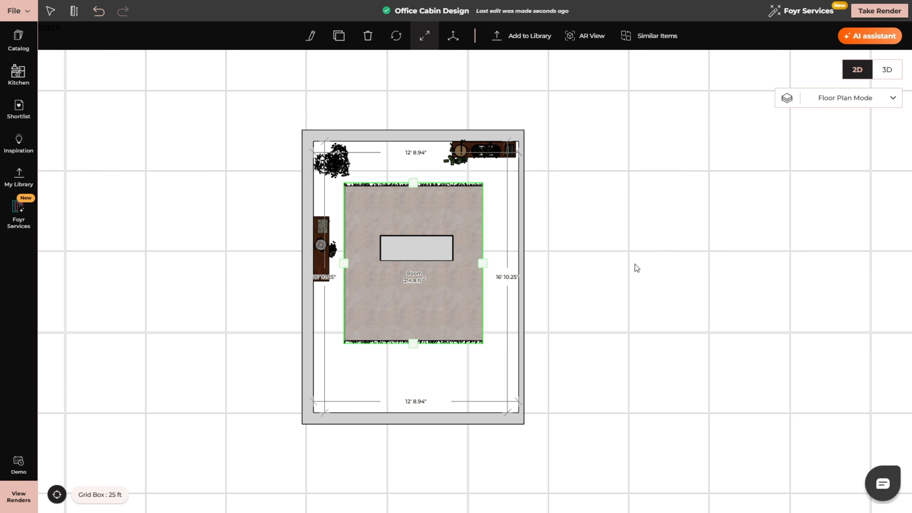
{"action": "left_click", "coordinate": [637, 268]}
Step: Add the Williams Accent Chair from the catalog's Living Room chairs to the shortlist
{"action": "left_click", "coordinate": [18, 38]}
{"action": "left_click", "coordinate": [85, 108]}
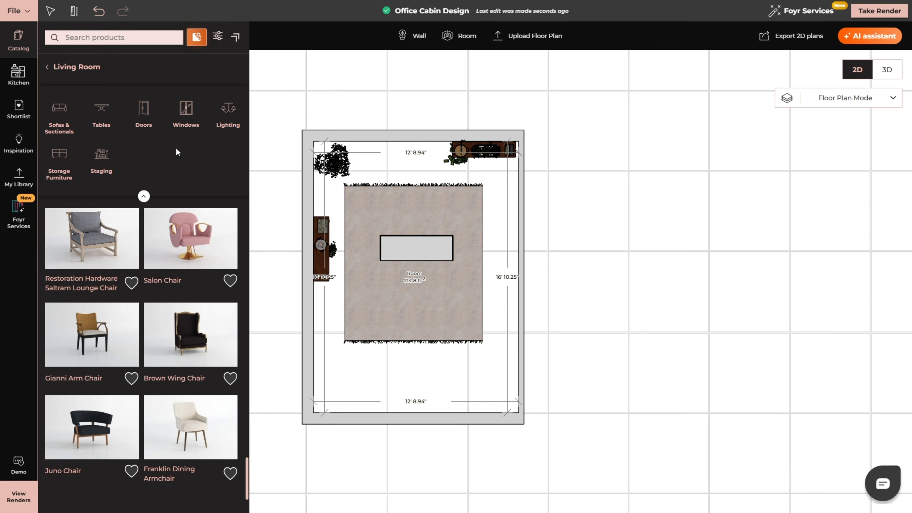
{"action": "scroll", "coordinate": [160, 355], "scroll_direction": "up", "scroll_amount": 15}
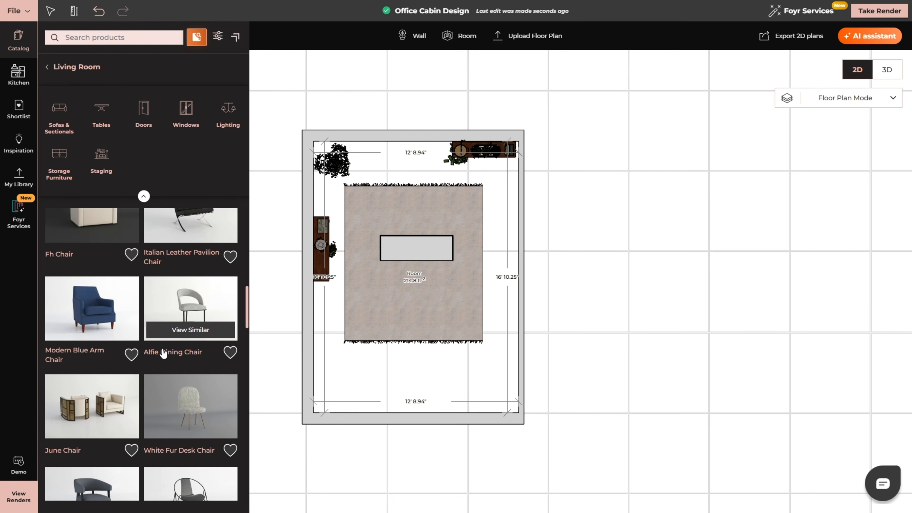
{"action": "scroll", "coordinate": [163, 355], "scroll_direction": "up", "scroll_amount": 8}
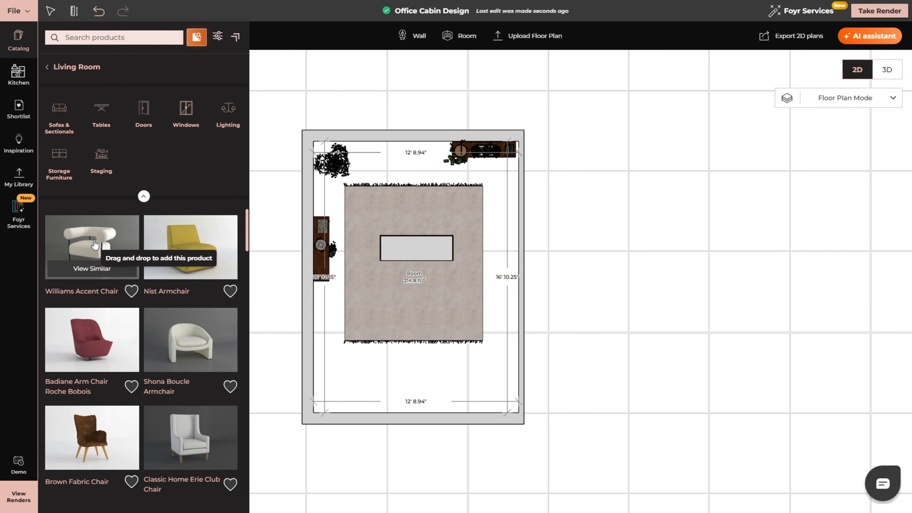
{"action": "left_click", "coordinate": [131, 291]}
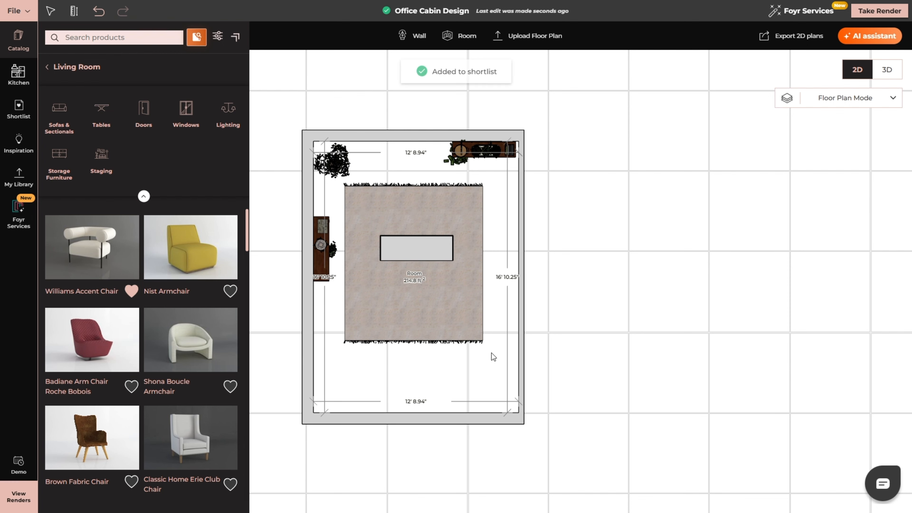
Step: Place a multi-pane window from the Building Elements Fixed Windows in the side wall opposite the floating shelves, toward the room's front
{"action": "left_click", "coordinate": [19, 176]}
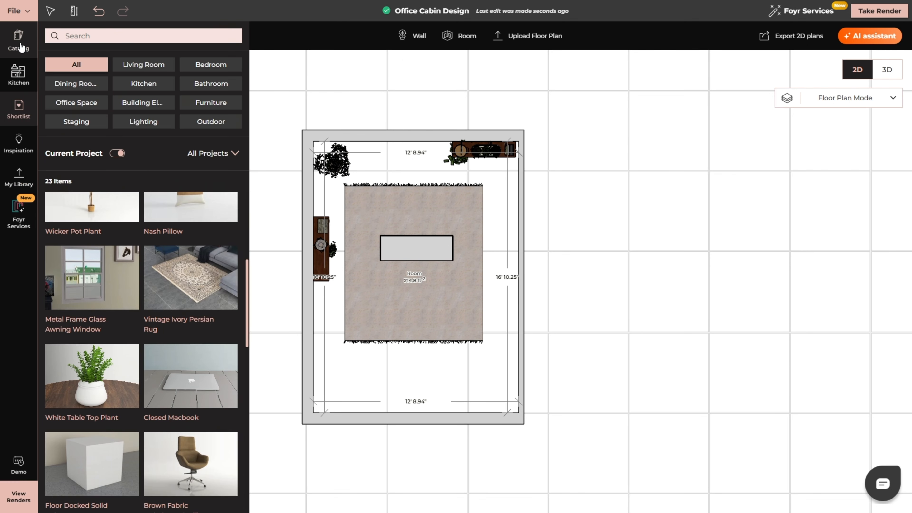
{"action": "left_click", "coordinate": [19, 40]}
{"action": "scroll", "coordinate": [100, 335], "scroll_direction": "down", "scroll_amount": 3}
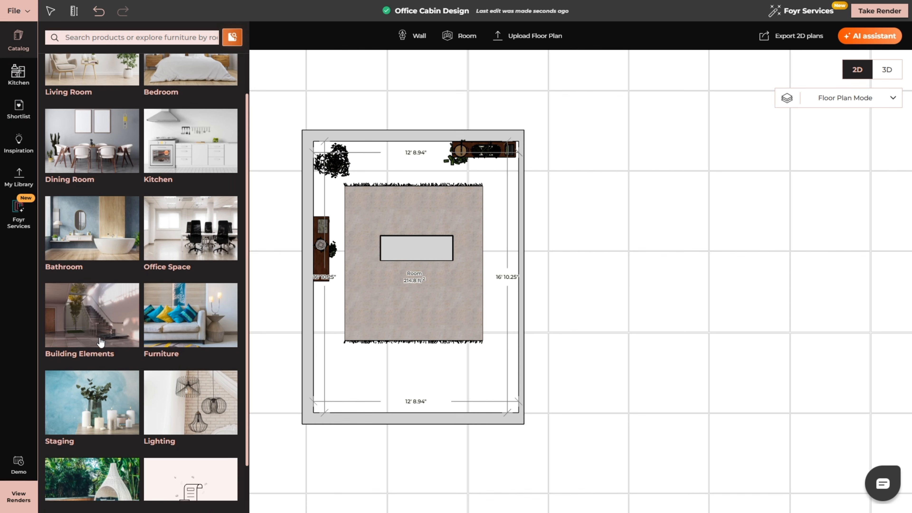
{"action": "left_click", "coordinate": [95, 320]}
{"action": "left_click", "coordinate": [228, 114]}
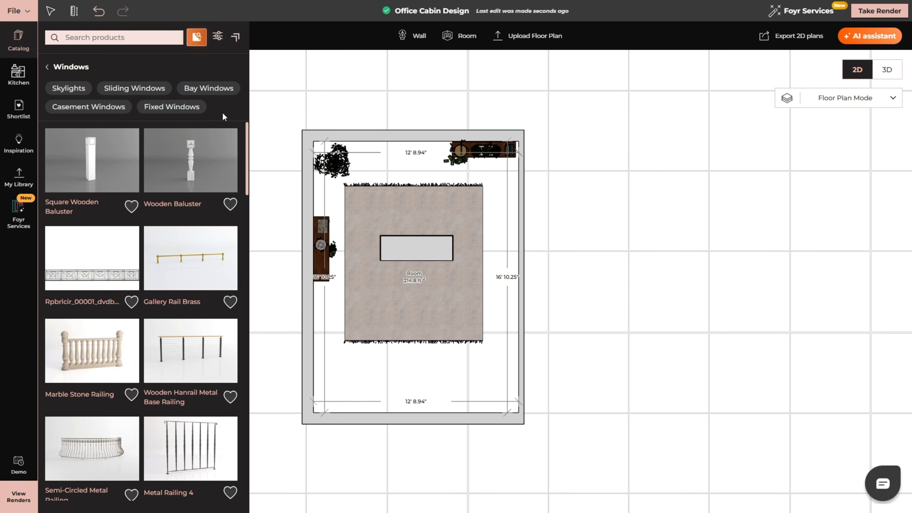
{"action": "scroll", "coordinate": [193, 287], "scroll_direction": "down", "scroll_amount": 10}
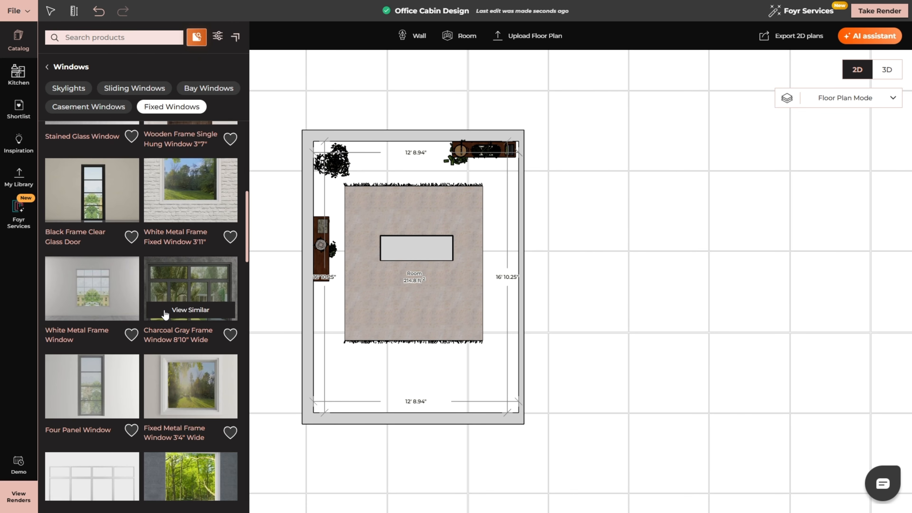
{"action": "left_click", "coordinate": [218, 275]}
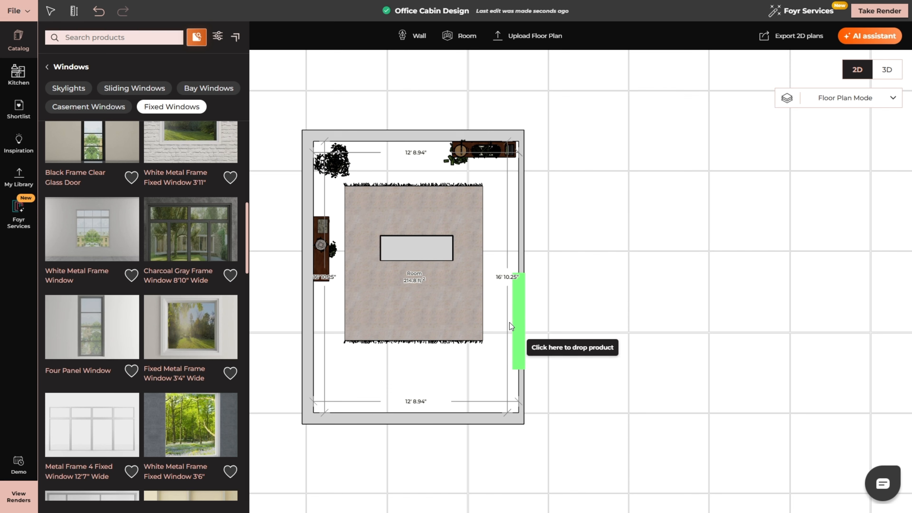
{"action": "left_click", "coordinate": [511, 332]}
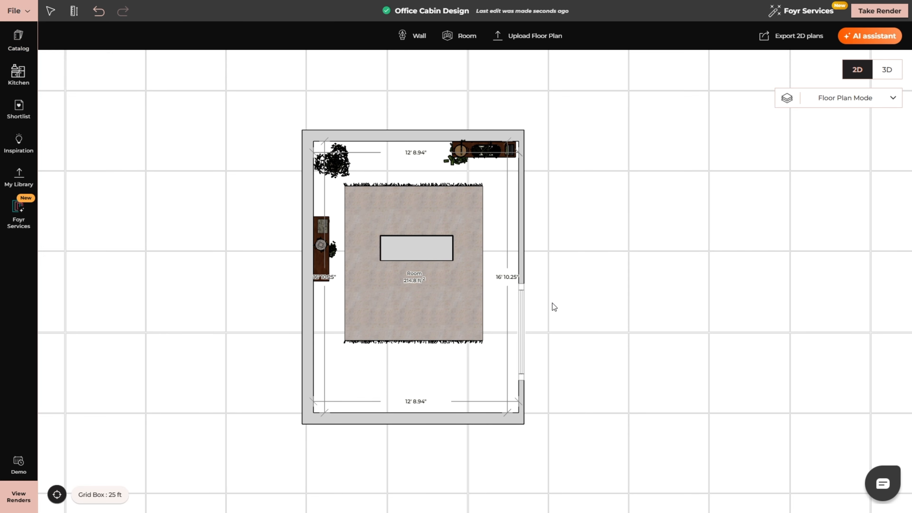
Step: Enlarge the new window in 3D, raising its top edge, widening it to about 6' 9" and extending its other side slightly
{"action": "left_click", "coordinate": [886, 72]}
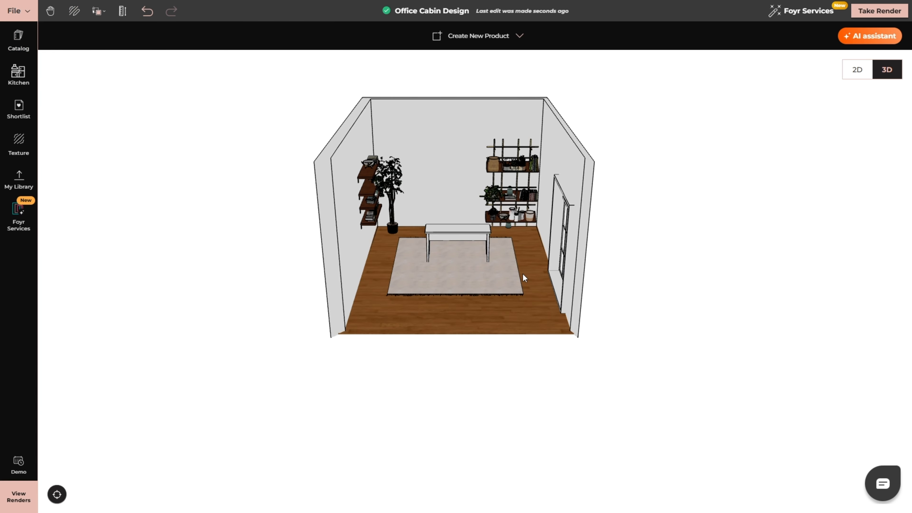
{"action": "left_click_drag", "start_coordinate": [522, 273], "coordinate": [561, 272]}
{"action": "left_click", "coordinate": [561, 272]}
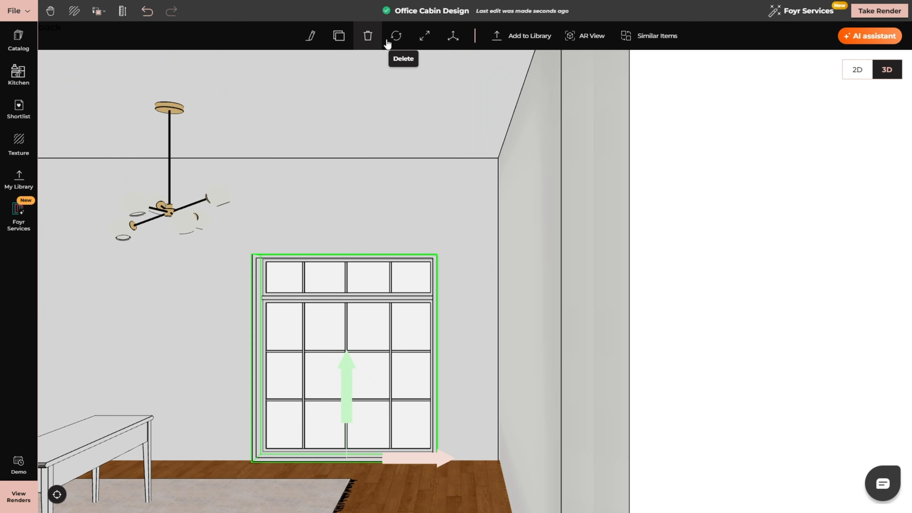
{"action": "left_click", "coordinate": [425, 36]}
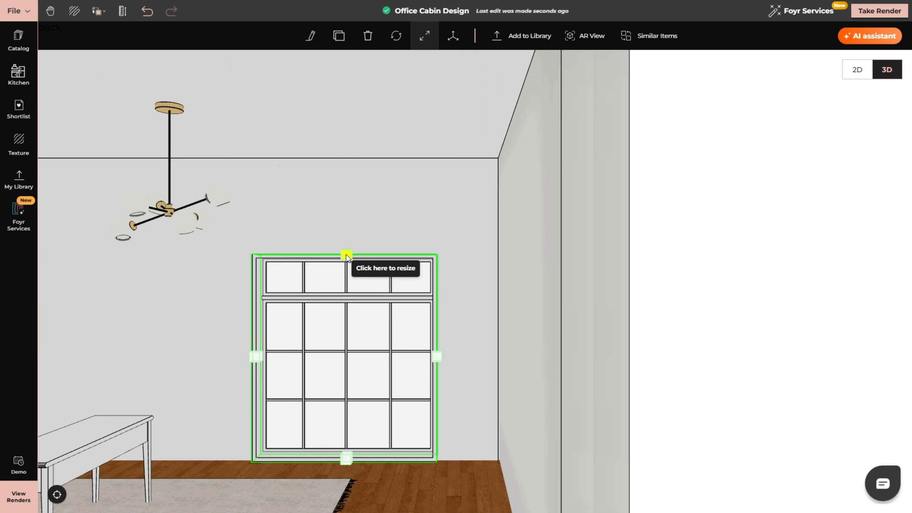
{"action": "left_click_drag", "start_coordinate": [347, 256], "coordinate": [351, 189]}
{"action": "left_click_drag", "start_coordinate": [437, 324], "coordinate": [460, 323]}
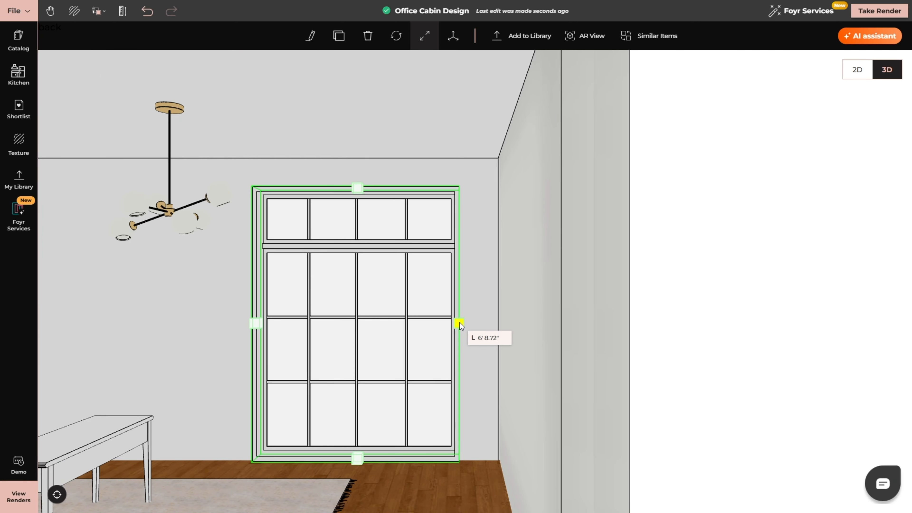
{"action": "left_click_drag", "start_coordinate": [254, 324], "coordinate": [244, 321]}
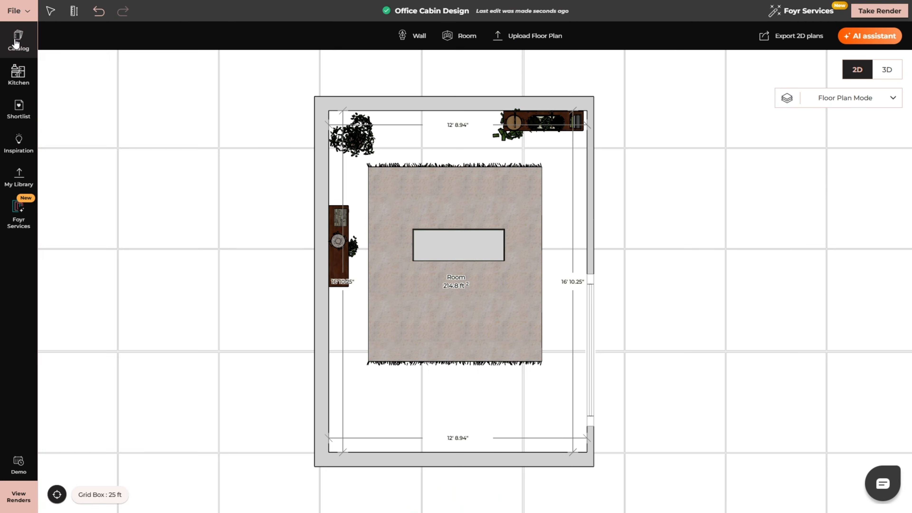
Step: Place a full-length curtain with brown side panels and a sheer centre from the Staging window treatments in front of the window
{"action": "left_click", "coordinate": [18, 39]}
{"action": "left_click", "coordinate": [87, 393]}
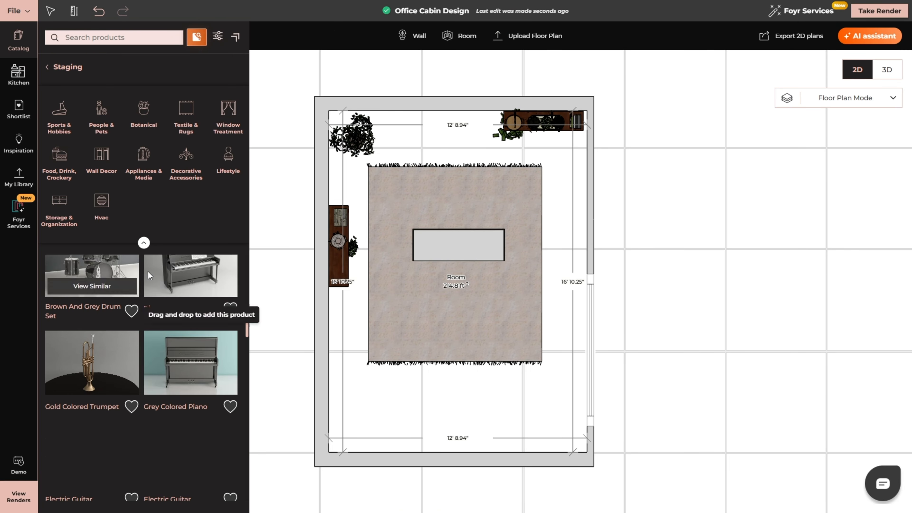
{"action": "left_click", "coordinate": [229, 116]}
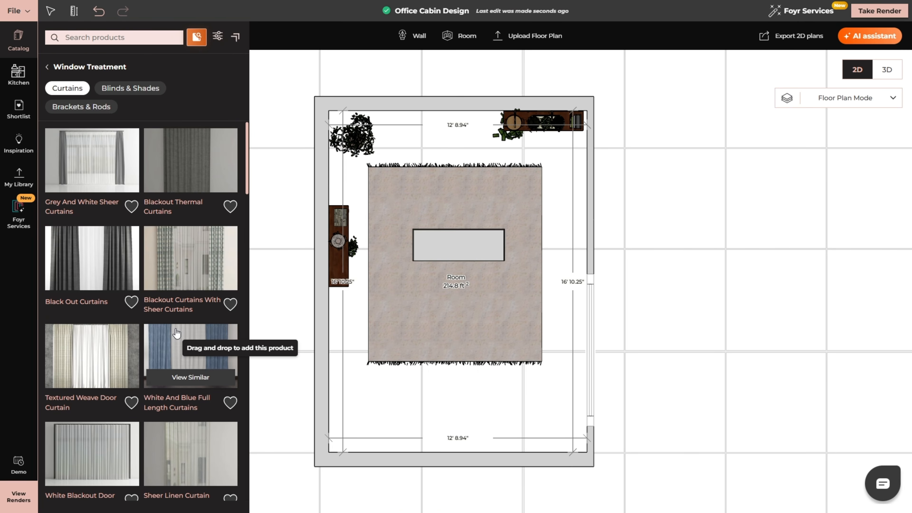
{"action": "scroll", "coordinate": [177, 335], "scroll_direction": "down", "scroll_amount": 15}
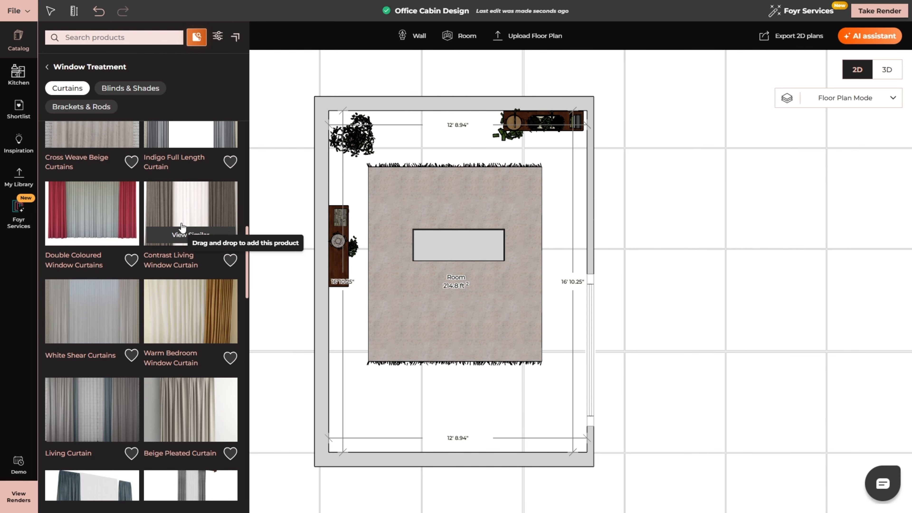
{"action": "scroll", "coordinate": [187, 237], "scroll_direction": "up", "scroll_amount": 7}
{"action": "left_click_drag", "start_coordinate": [88, 251], "coordinate": [579, 342]}
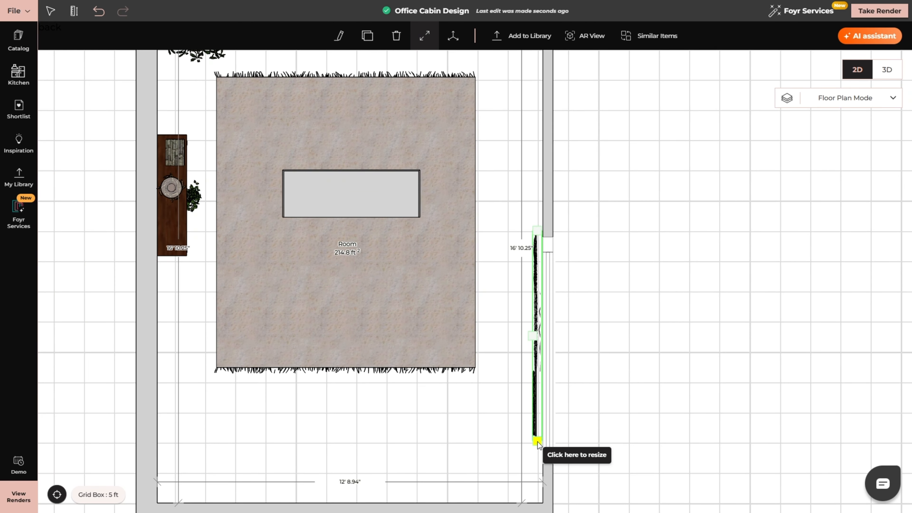
Step: Widen the curtain to about 8' 3" and raise its top edge in 3D toward the top of the window
{"action": "left_click_drag", "start_coordinate": [538, 440], "coordinate": [541, 485]}
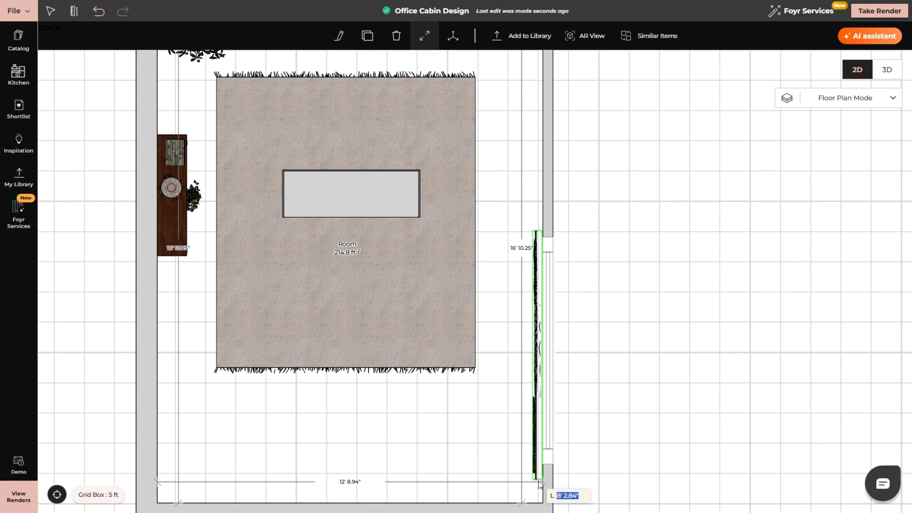
{"action": "left_click", "coordinate": [676, 261]}
{"action": "left_click", "coordinate": [886, 71]}
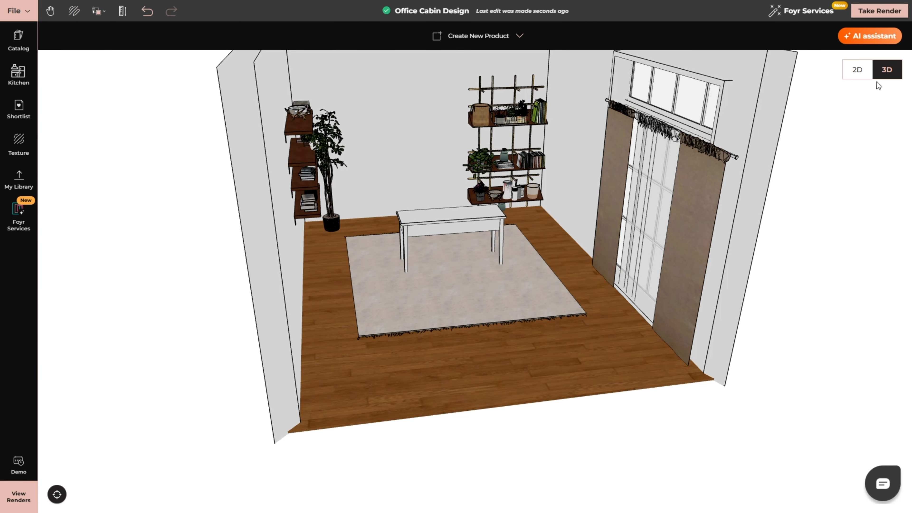
{"action": "left_click", "coordinate": [694, 213]}
{"action": "left_click_drag", "start_coordinate": [572, 300], "coordinate": [615, 253]}
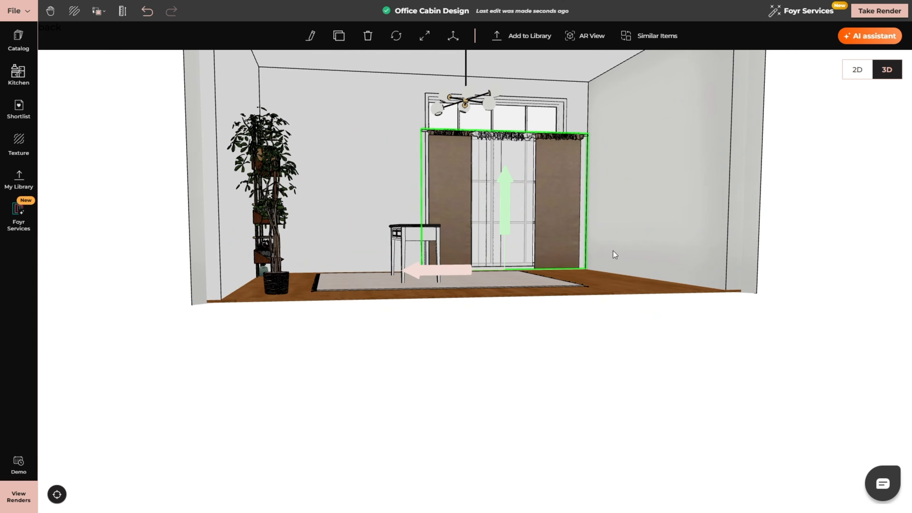
{"action": "left_click", "coordinate": [425, 36]}
{"action": "left_click_drag", "start_coordinate": [504, 134], "coordinate": [508, 102]}
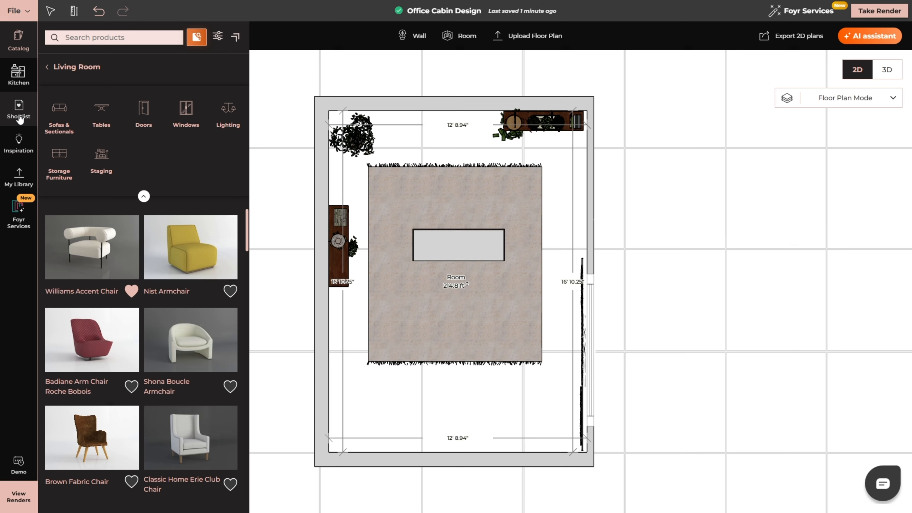
Step: Place the shortlisted Brown Fabric Upholstered Office chair behind the console table, clear of its edge
{"action": "left_click", "coordinate": [19, 109]}
{"action": "scroll", "coordinate": [188, 224], "scroll_direction": "up", "scroll_amount": 5}
{"action": "scroll", "coordinate": [188, 224], "scroll_direction": "down", "scroll_amount": 10}
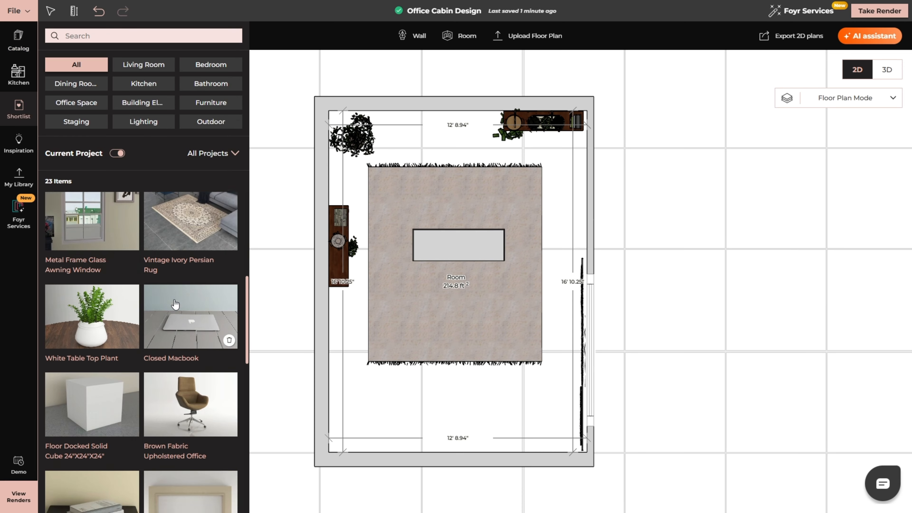
{"action": "left_click", "coordinate": [188, 224]}
{"action": "left_click", "coordinate": [455, 215]}
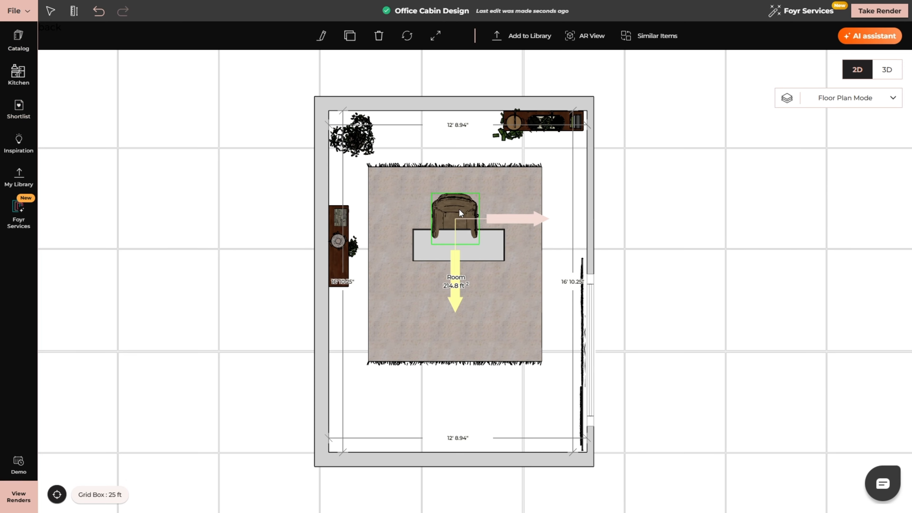
{"action": "left_click", "coordinate": [626, 275]}
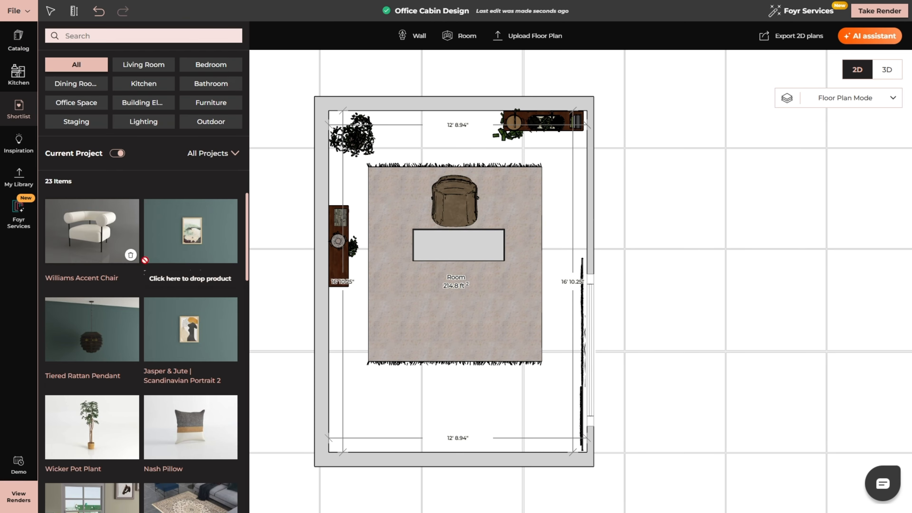
Step: Place the shortlisted Williams Accent Chair at the rug's edge near the curtain and rotate it diagonally
{"action": "left_click", "coordinate": [537, 303]}
{"action": "left_click", "coordinate": [396, 36]}
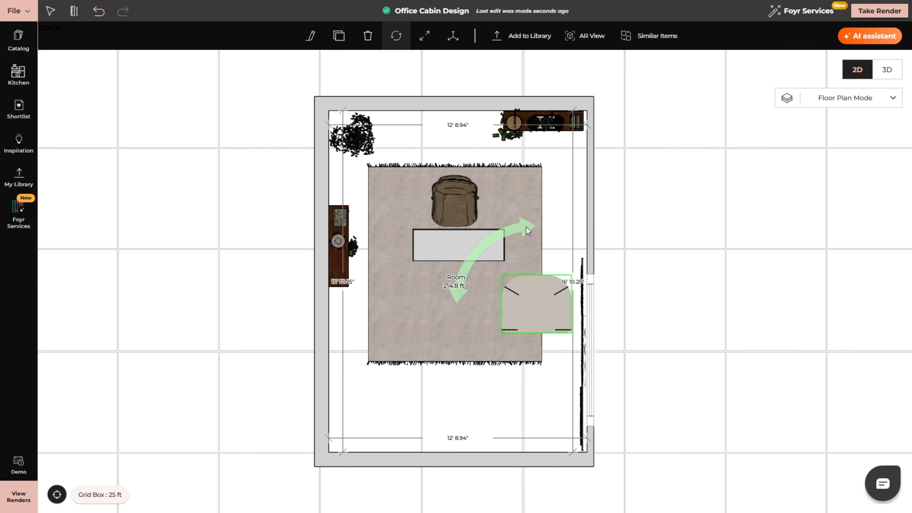
{"action": "left_click_drag", "start_coordinate": [526, 227], "coordinate": [564, 251]}
Step: Duplicate the accent chair into the front corner beside the curtain, then rotate the copy and shift it clear of the walls
{"action": "left_click", "coordinate": [338, 36]}
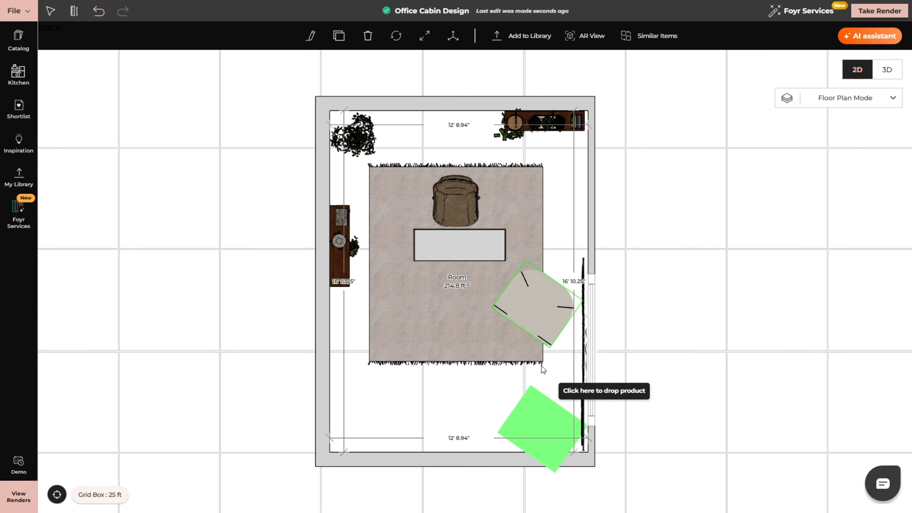
{"action": "left_click", "coordinate": [551, 401]}
{"action": "left_click", "coordinate": [396, 36]}
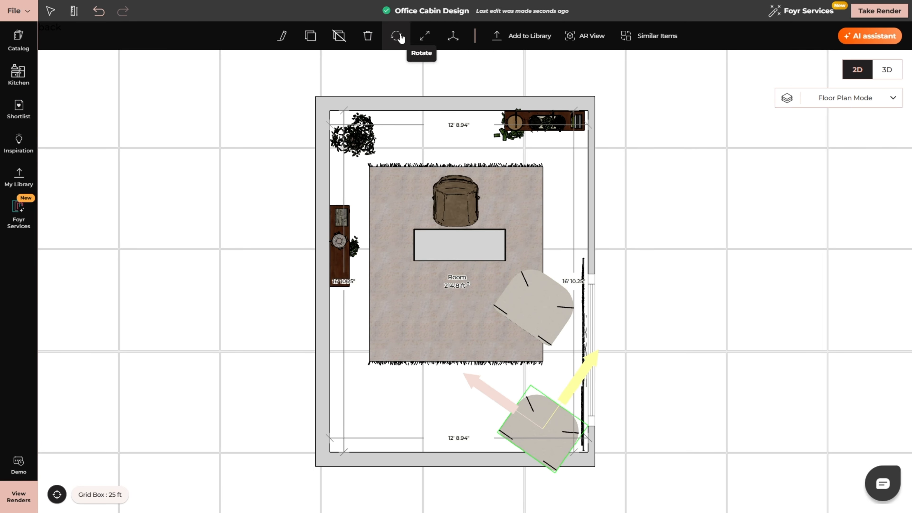
{"action": "left_click", "coordinate": [454, 36]}
{"action": "left_click_drag", "start_coordinate": [517, 370], "coordinate": [515, 350]}
{"action": "left_click", "coordinate": [679, 332]}
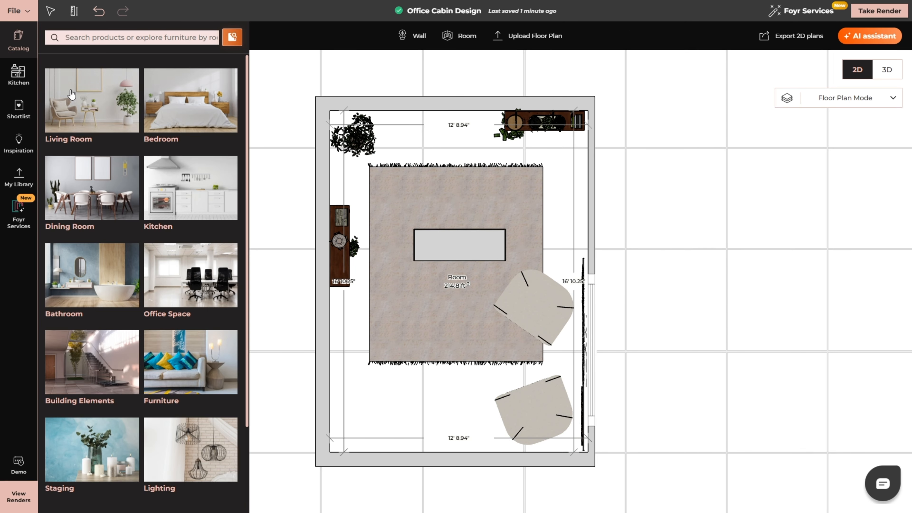
Step: Place the Cb2 -Bowtie Cream Boucle Office Chair from the catalog's Office Chairs behind the console table
{"action": "left_click", "coordinate": [177, 298]}
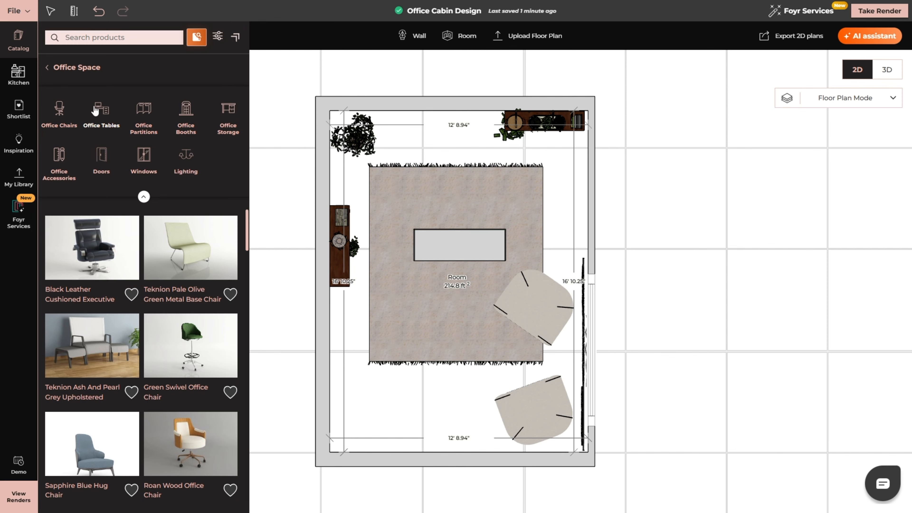
{"action": "left_click", "coordinate": [58, 115]}
{"action": "scroll", "coordinate": [169, 298], "scroll_direction": "down", "scroll_amount": 15}
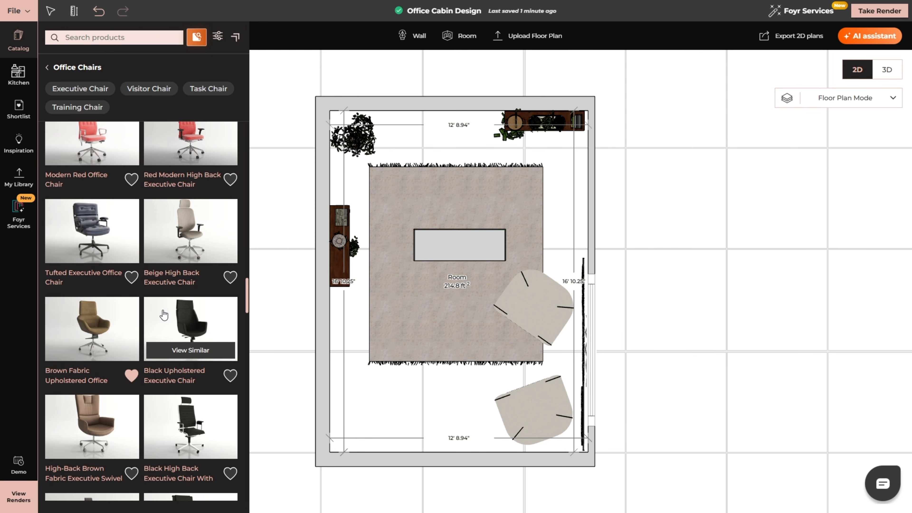
{"action": "scroll", "coordinate": [164, 315], "scroll_direction": "down", "scroll_amount": 10}
{"action": "left_click", "coordinate": [192, 254]}
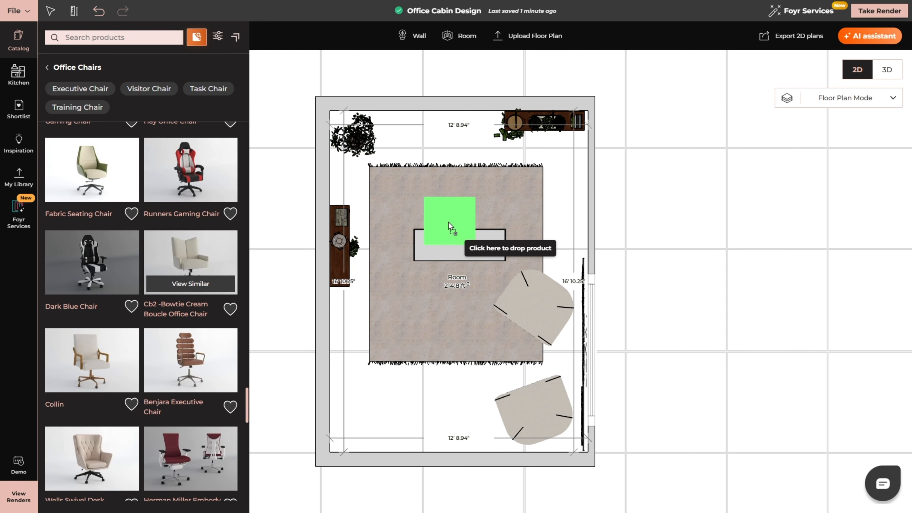
{"action": "left_click", "coordinate": [454, 218]}
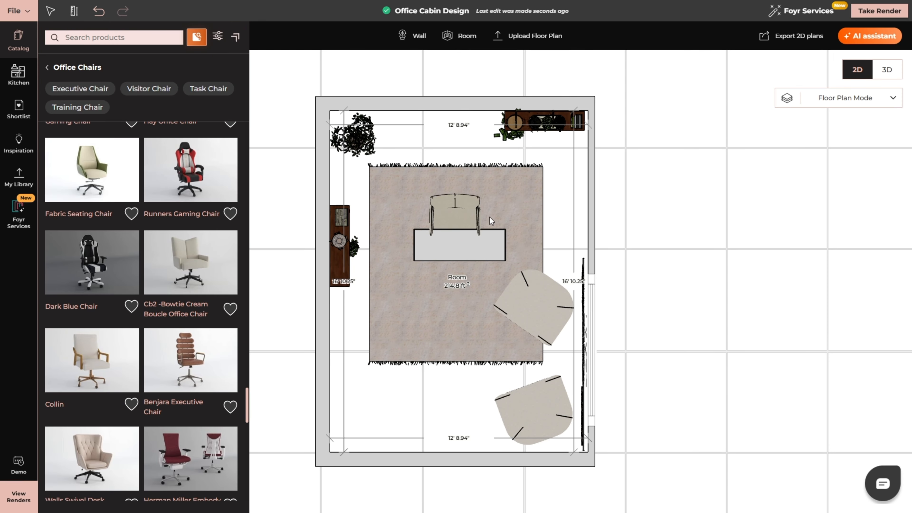
Step: Move the office chair and rug closer to the back wall and enlarge the console table to about 2' 3" deep
{"action": "left_click", "coordinate": [450, 210]}
{"action": "left_click_drag", "start_coordinate": [457, 254], "coordinate": [458, 252]}
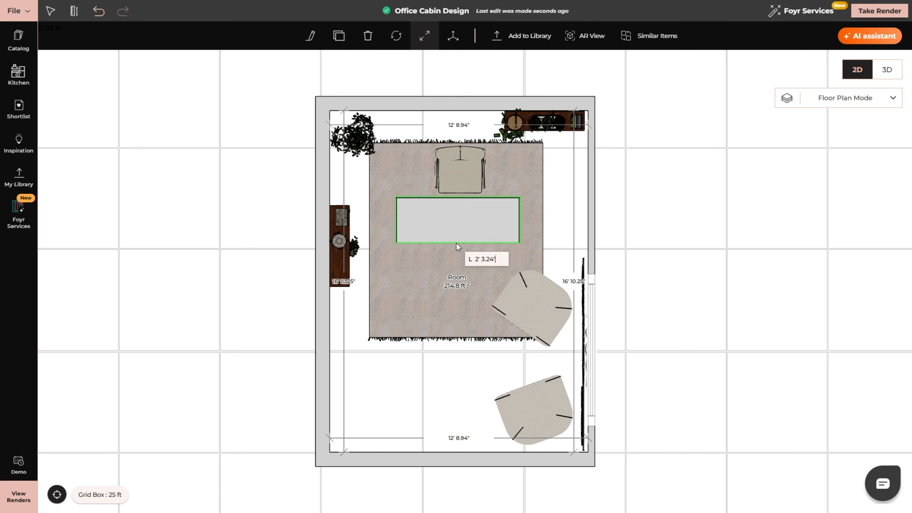
{"action": "left_click", "coordinate": [662, 232]}
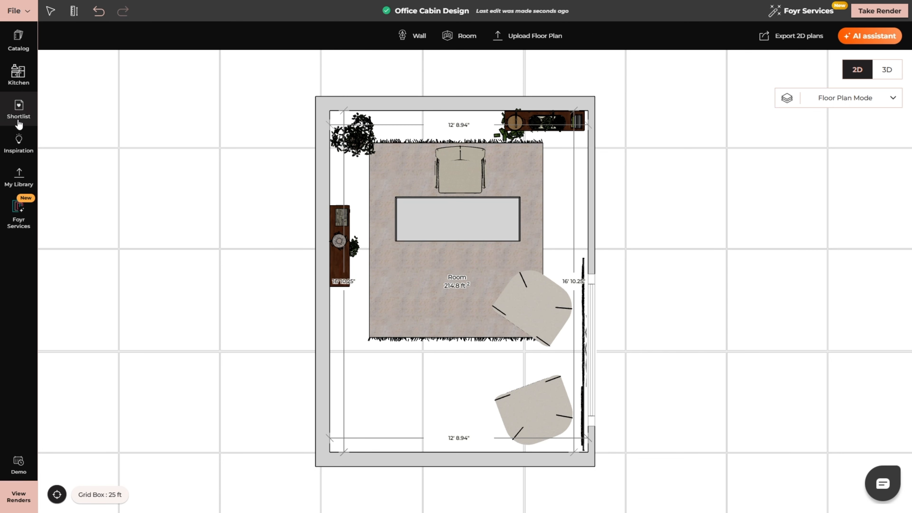
Step: Place the shortlisted Closed Macbook at the centre of the console table, in front of the office chair
{"action": "left_click", "coordinate": [19, 112]}
{"action": "left_click", "coordinate": [176, 319]}
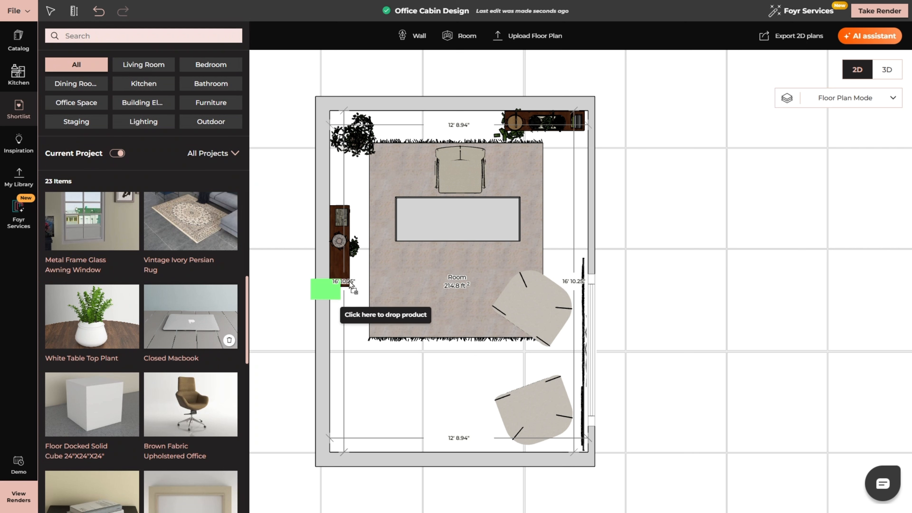
{"action": "left_click", "coordinate": [459, 217]}
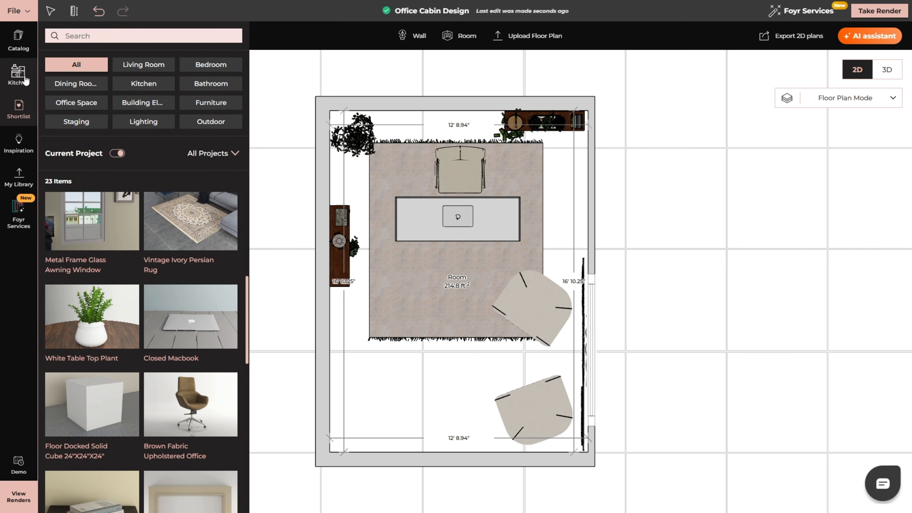
Step: Place the White Colored Pen Stand from the catalog's Office Accessories, Stationery category, near the end of the console table beside the laptop
{"action": "left_click", "coordinate": [26, 80]}
{"action": "left_click", "coordinate": [48, 68]}
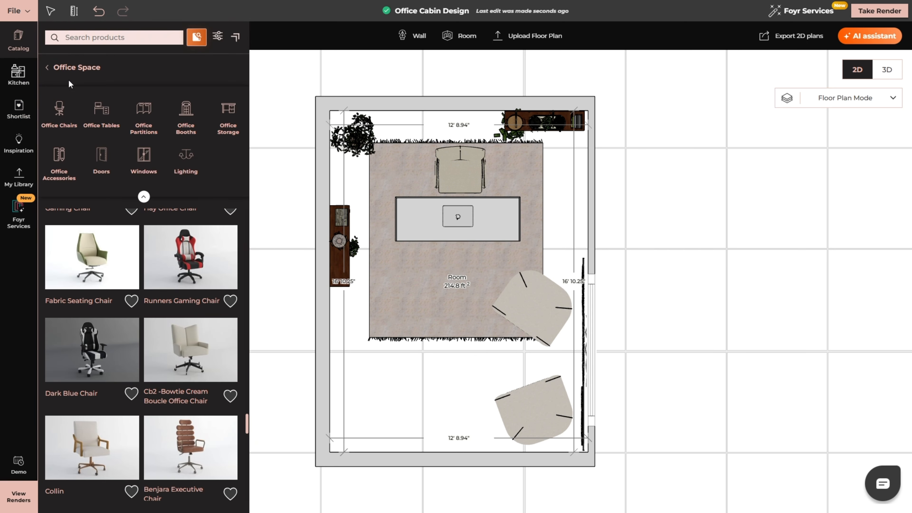
{"action": "left_click", "coordinate": [59, 165]}
{"action": "scroll", "coordinate": [217, 230], "scroll_direction": "down", "scroll_amount": 15}
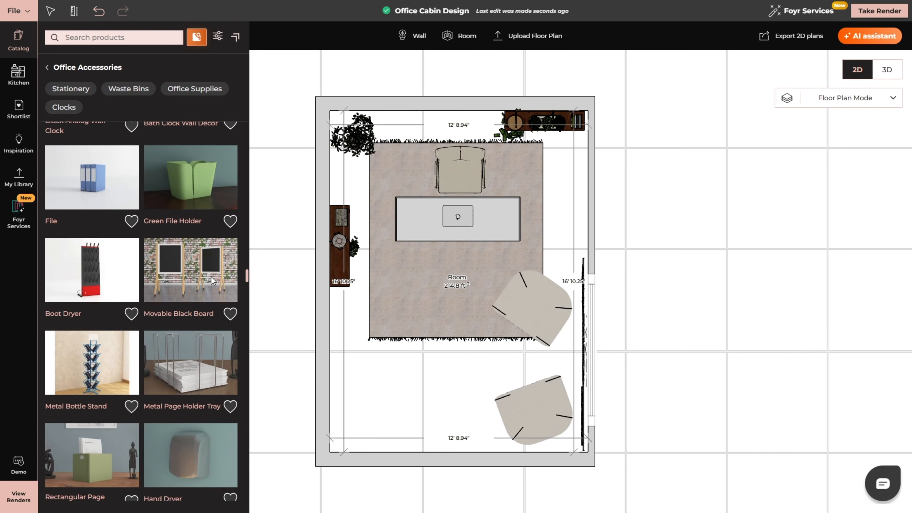
{"action": "left_click", "coordinate": [70, 88]}
{"action": "scroll", "coordinate": [202, 323], "scroll_direction": "down", "scroll_amount": 20}
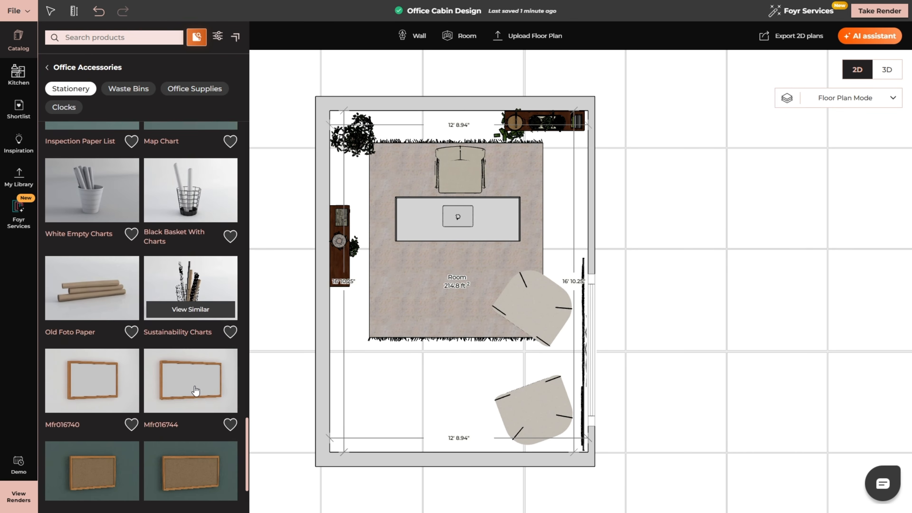
{"action": "scroll", "coordinate": [196, 390], "scroll_direction": "up", "scroll_amount": 20}
{"action": "left_click", "coordinate": [97, 162]}
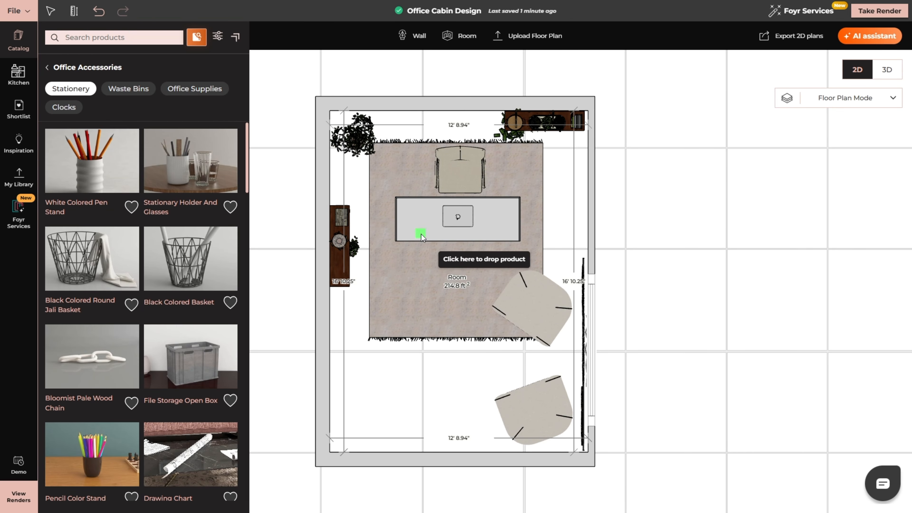
{"action": "left_click", "coordinate": [410, 229]}
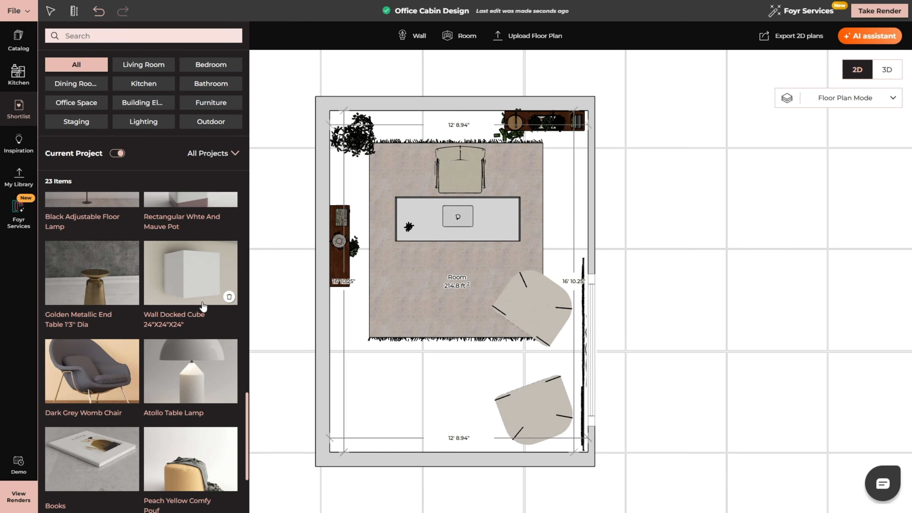
Step: Place the shortlisted Golden Metallic End Table between the two accent chairs and set the shortlisted Books on top of it
{"action": "left_click", "coordinate": [512, 364]}
{"action": "left_click", "coordinate": [85, 298]}
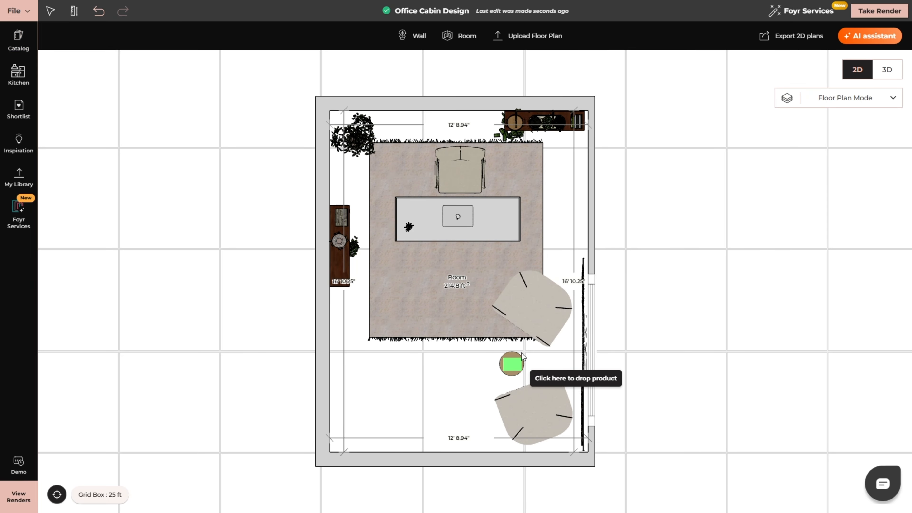
{"action": "left_click", "coordinate": [521, 353]}
Step: Place the shortlisted Black Adjustable Floor Lamp behind the accent chair near the curtain and rotate it diagonally
{"action": "left_click", "coordinate": [575, 206]}
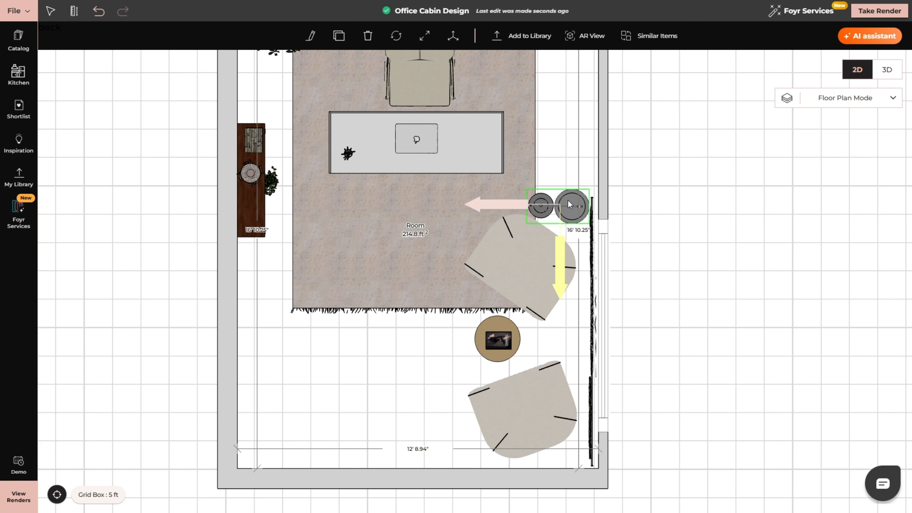
{"action": "left_click", "coordinate": [396, 35]}
{"action": "left_click_drag", "start_coordinate": [585, 164], "coordinate": [586, 165]}
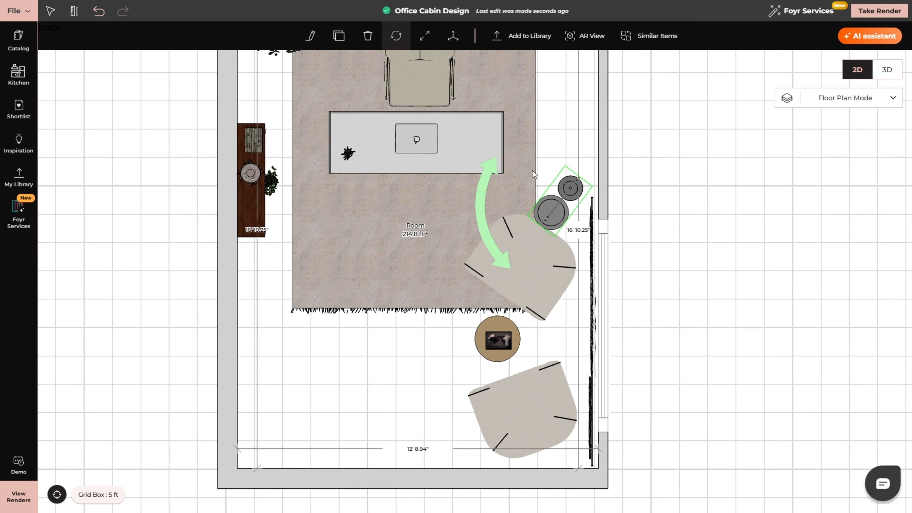
Step: Shorten the rug to about 8' 0.6" in the 3D view and shift the accent chair nearest the desk toward the curtain
{"action": "left_click", "coordinate": [887, 70]}
{"action": "left_click_drag", "start_coordinate": [507, 276], "coordinate": [484, 274]}
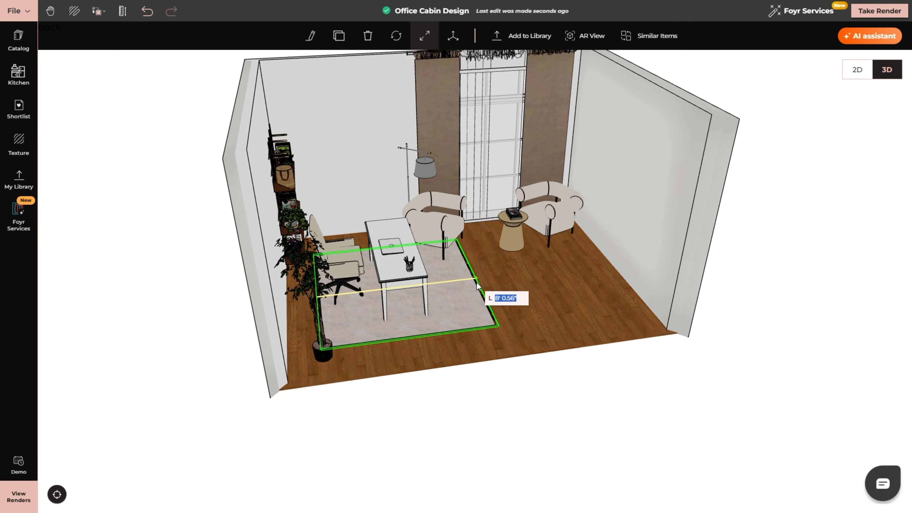
{"action": "left_click", "coordinate": [510, 287]}
{"action": "left_click", "coordinate": [449, 230]}
{"action": "left_click_drag", "start_coordinate": [504, 259], "coordinate": [533, 265]}
{"action": "left_click", "coordinate": [856, 73]}
{"action": "left_click", "coordinate": [510, 287]}
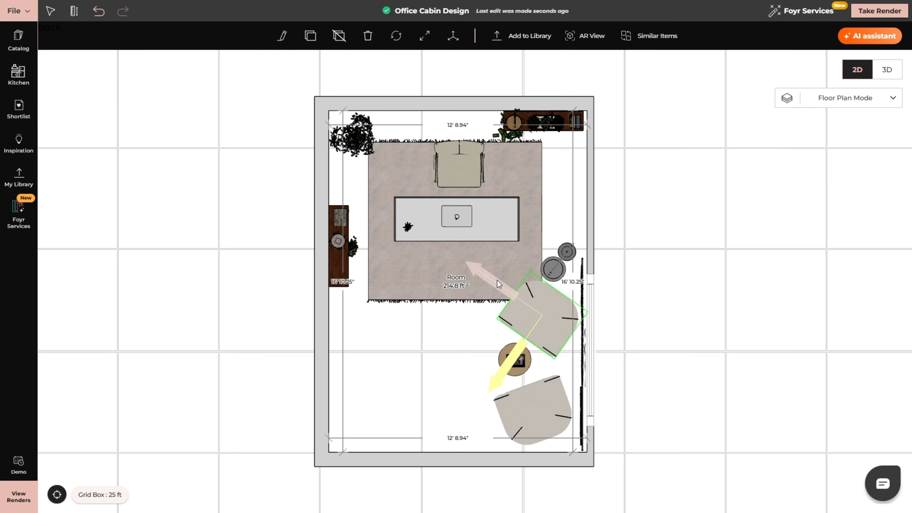
Step: Shorten the rug further to about 7' 2" and move the nearest accent chair and the floor lamp away from the desk
{"action": "left_click", "coordinate": [434, 287]}
{"action": "left_click_drag", "start_coordinate": [438, 330], "coordinate": [441, 311]}
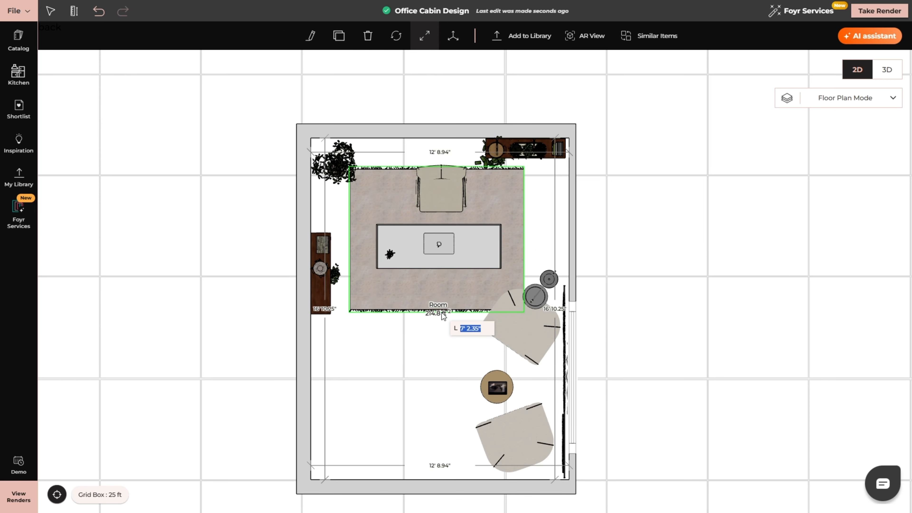
{"action": "left_click", "coordinate": [521, 341]}
{"action": "left_click_drag", "start_coordinate": [522, 343], "coordinate": [523, 360]}
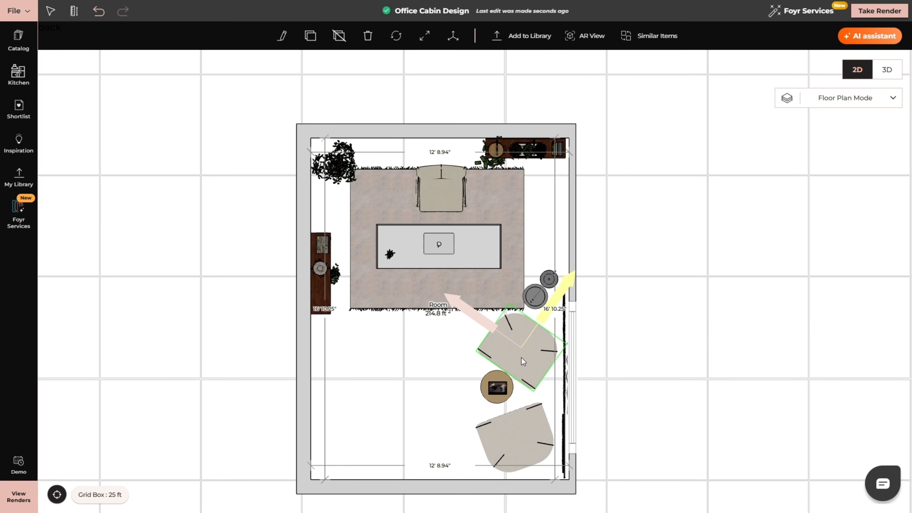
{"action": "left_click", "coordinate": [536, 296]}
{"action": "left_click_drag", "start_coordinate": [536, 296], "coordinate": [535, 320]}
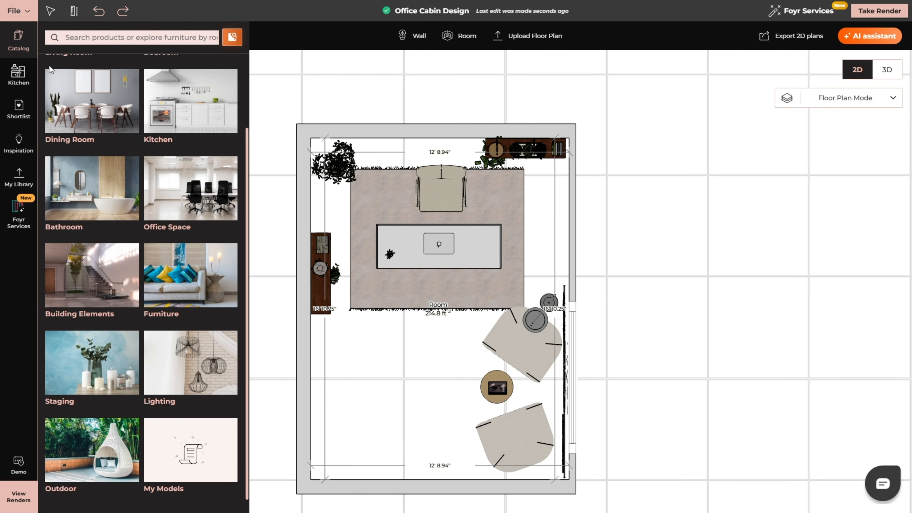
Step: Add a door from the catalog's Single Doors to the front wall, near the corner opposite the window side
{"action": "left_click", "coordinate": [93, 277]}
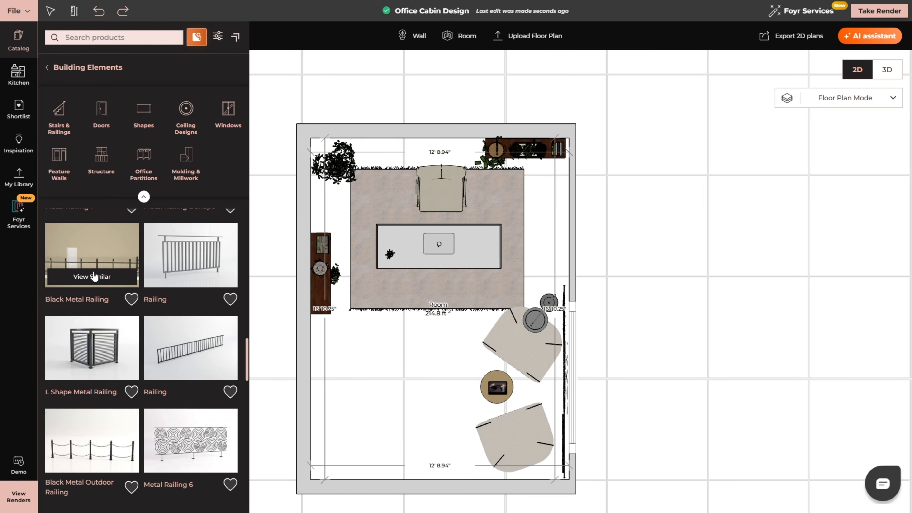
{"action": "left_click", "coordinate": [102, 122]}
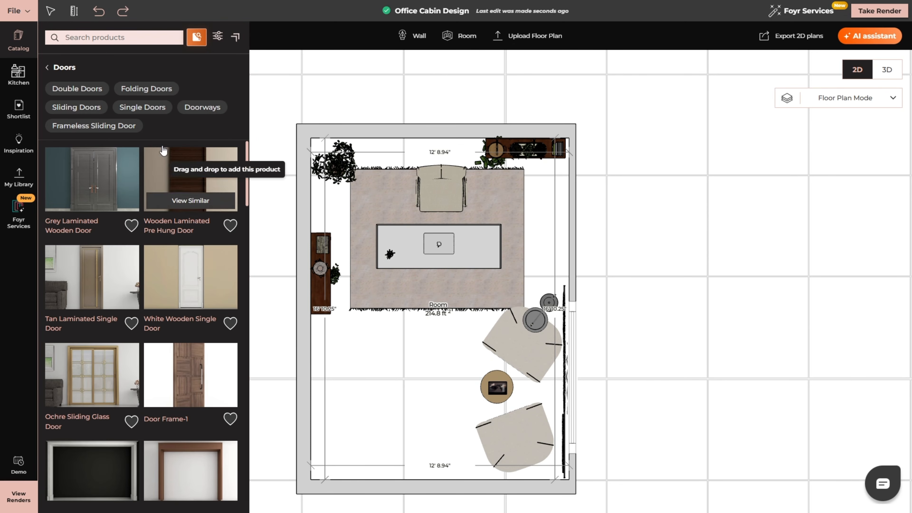
{"action": "left_click", "coordinate": [155, 108]}
{"action": "scroll", "coordinate": [155, 266], "scroll_direction": "down", "scroll_amount": 2}
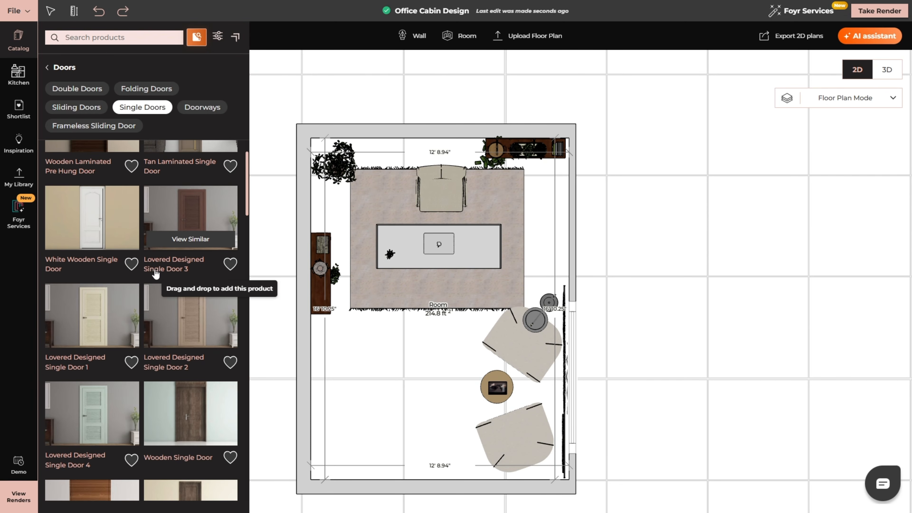
{"action": "scroll", "coordinate": [155, 273], "scroll_direction": "down", "scroll_amount": 5}
{"action": "left_click", "coordinate": [186, 246]}
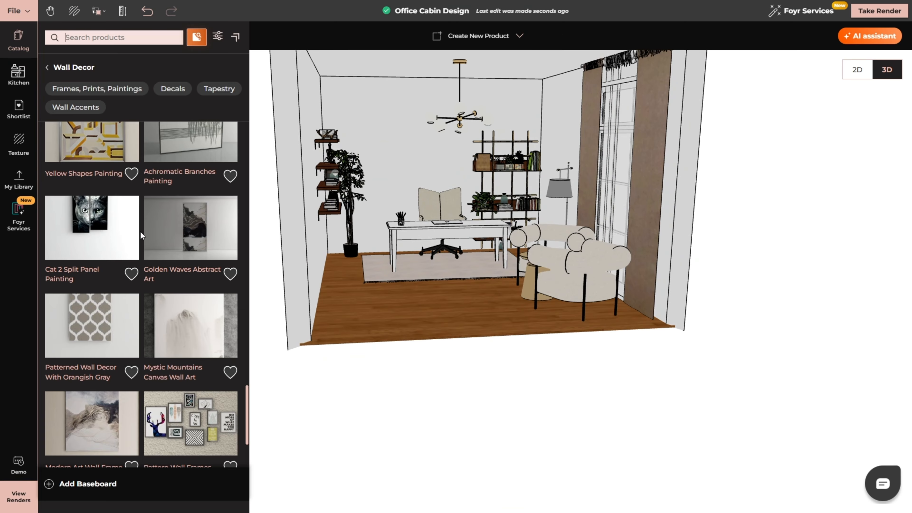
Step: Hang the Modern Painting from the catalog's Wall Decor on the back wall, between the tall plant and the office chair
{"action": "scroll", "coordinate": [158, 273], "scroll_direction": "down", "scroll_amount": 10}
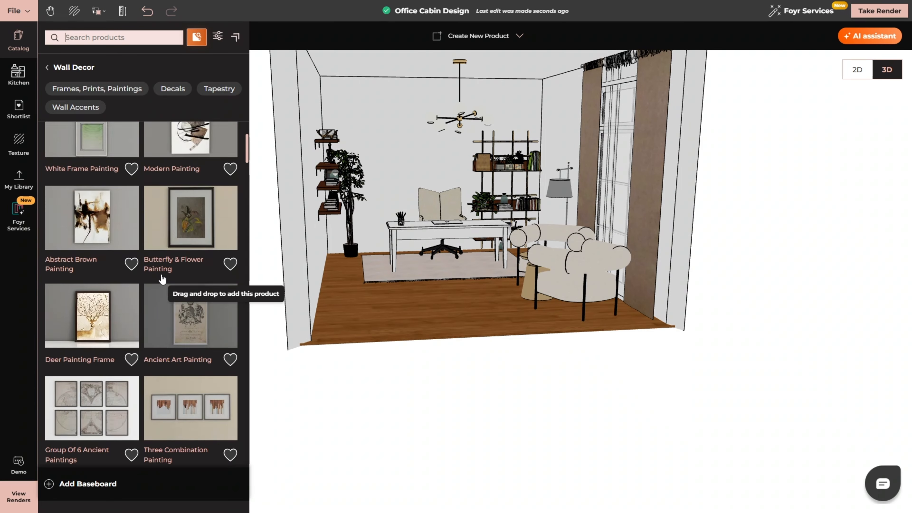
{"action": "scroll", "coordinate": [163, 279], "scroll_direction": "up", "scroll_amount": 3}
{"action": "left_click", "coordinate": [166, 252]}
{"action": "left_click", "coordinate": [387, 181]}
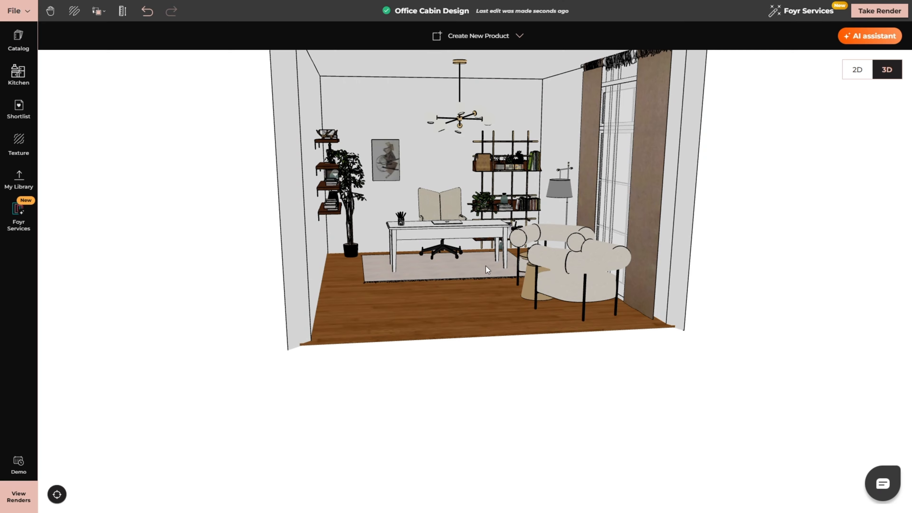
Step: Hang the Abstract Brown Painting from Wall Decor next to the first painting on the back wall
{"action": "mouse_move", "coordinate": [486, 266]}
{"action": "left_mouse_down"}
{"action": "mouse_move", "coordinate": [460, 266]}
{"action": "mouse_move", "coordinate": [469, 266]}
{"action": "left_mouse_up"}
{"action": "left_click", "coordinate": [18, 42]}
{"action": "left_click", "coordinate": [190, 258]}
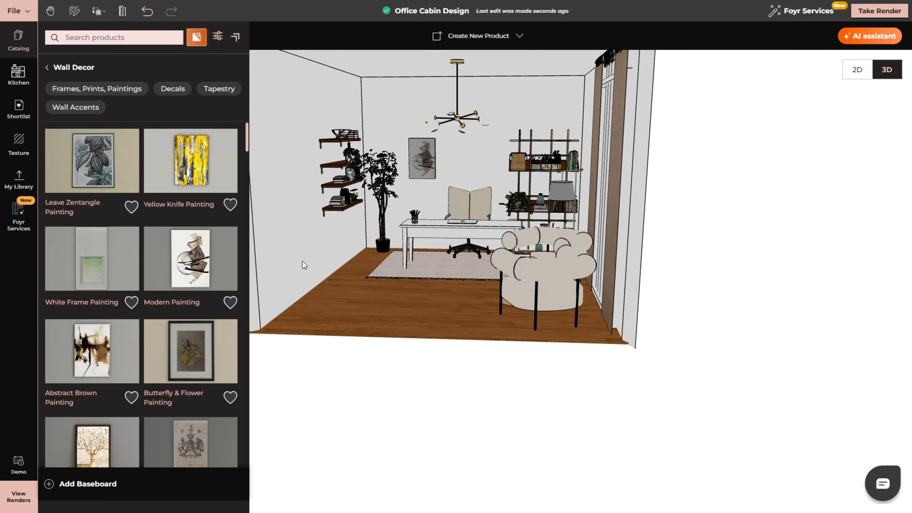
{"action": "left_click", "coordinate": [460, 184]}
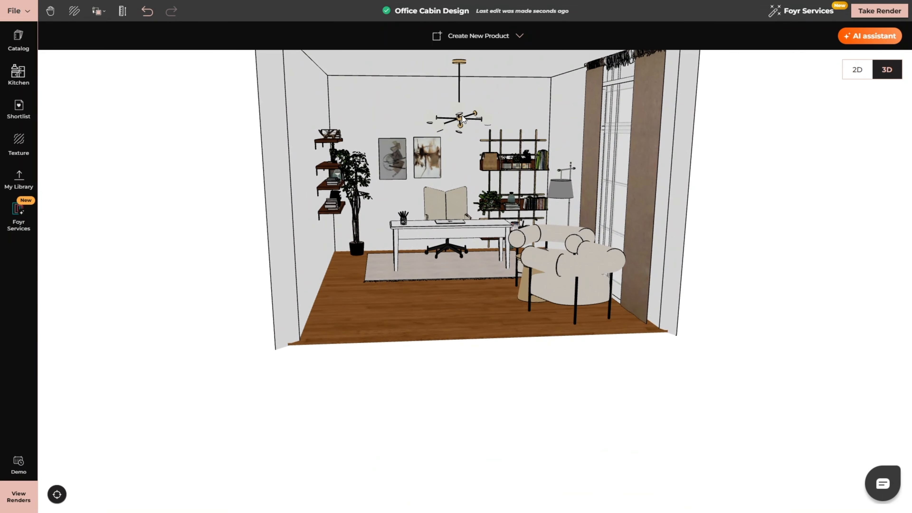
Step: Delete the existing chandelier and place the Cream White Contemporary light above the desk in Ceiling Plan Mode
{"action": "left_click", "coordinate": [462, 118]}
{"action": "key", "text": "Delete"}
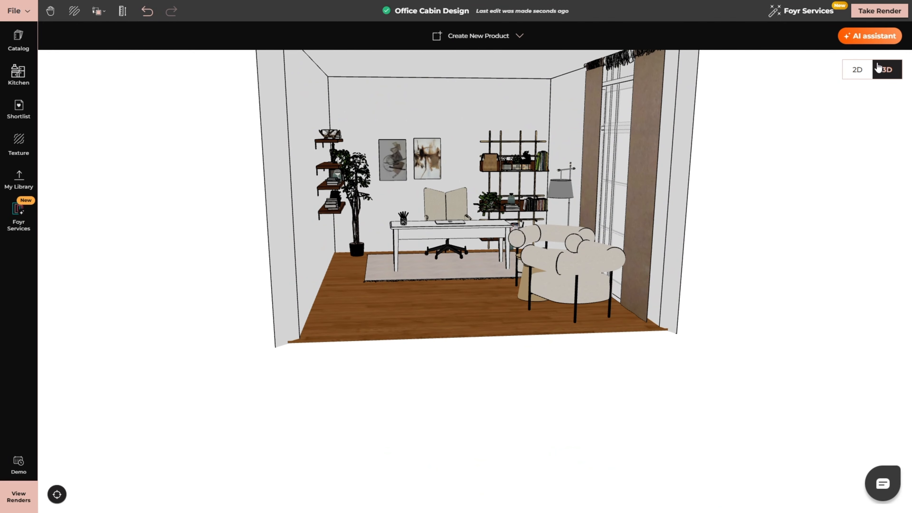
{"action": "left_click", "coordinate": [858, 70]}
{"action": "left_click", "coordinate": [873, 103]}
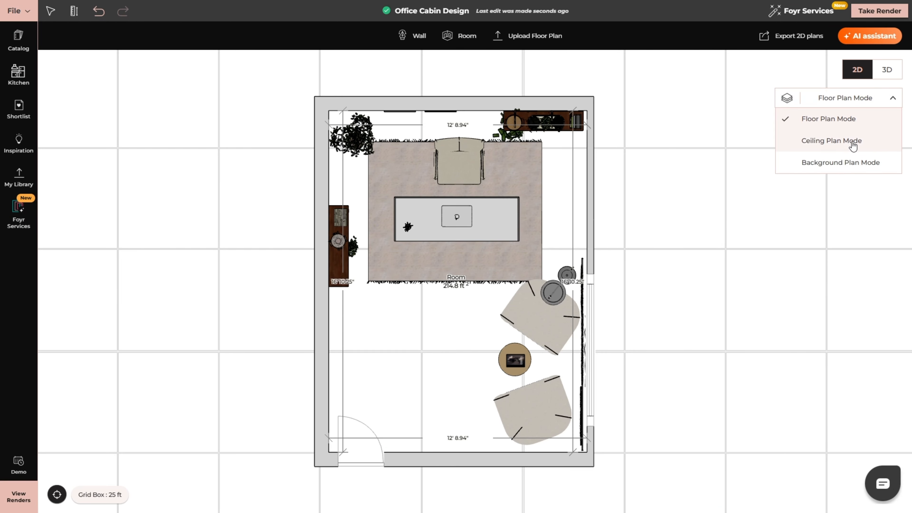
{"action": "left_click", "coordinate": [815, 146]}
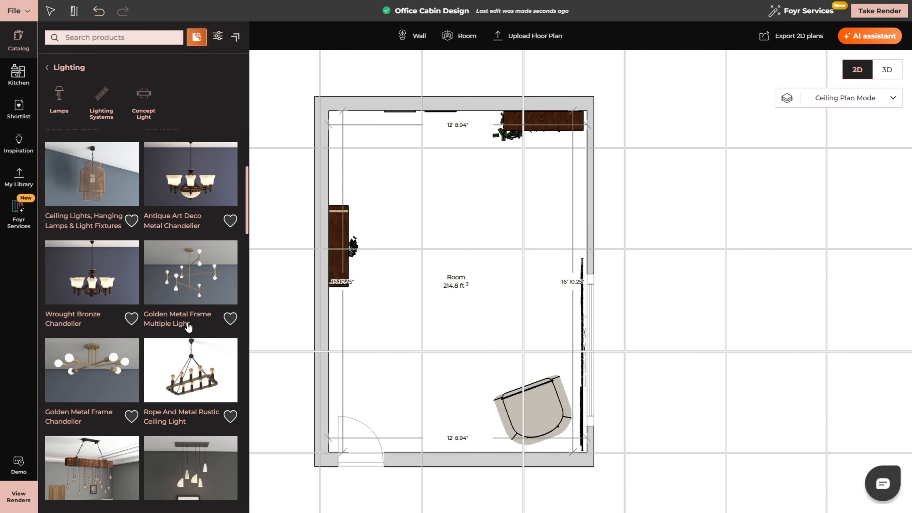
{"action": "scroll", "coordinate": [188, 327], "scroll_direction": "down", "scroll_amount": 3}
{"action": "scroll", "coordinate": [188, 327], "scroll_direction": "down", "scroll_amount": 3}
{"action": "left_click_drag", "start_coordinate": [193, 254], "coordinate": [452, 240]}
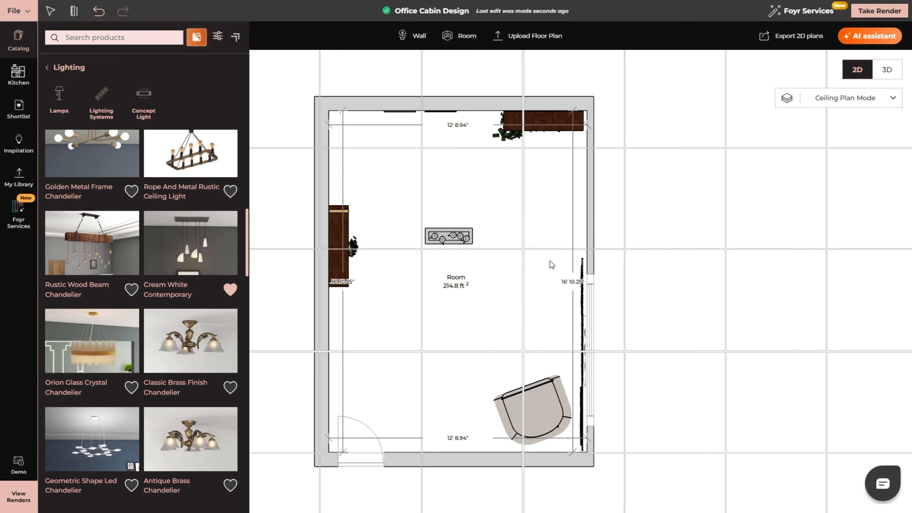
Step: Frame the cabin from the front in 3D, start a render view and set its camera height to 5.1 ft
{"action": "left_click", "coordinate": [889, 75]}
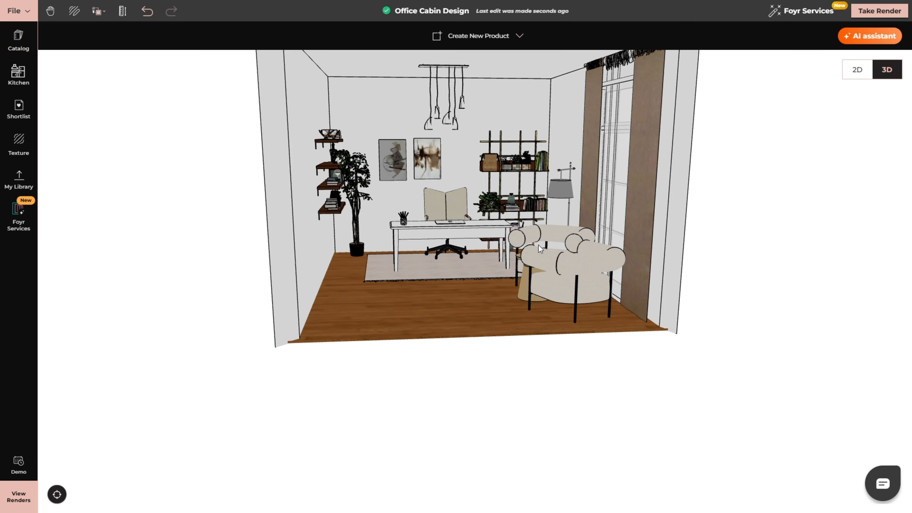
{"action": "mouse_move", "coordinate": [446, 251]}
{"action": "left_mouse_down"}
{"action": "mouse_move", "coordinate": [401, 241]}
{"action": "mouse_move", "coordinate": [463, 250]}
{"action": "mouse_move", "coordinate": [444, 257]}
{"action": "mouse_move", "coordinate": [442, 248]}
{"action": "mouse_move", "coordinate": [443, 255]}
{"action": "left_mouse_up"}
{"action": "scroll", "coordinate": [443, 255], "scroll_direction": "down", "scroll_amount": 10}
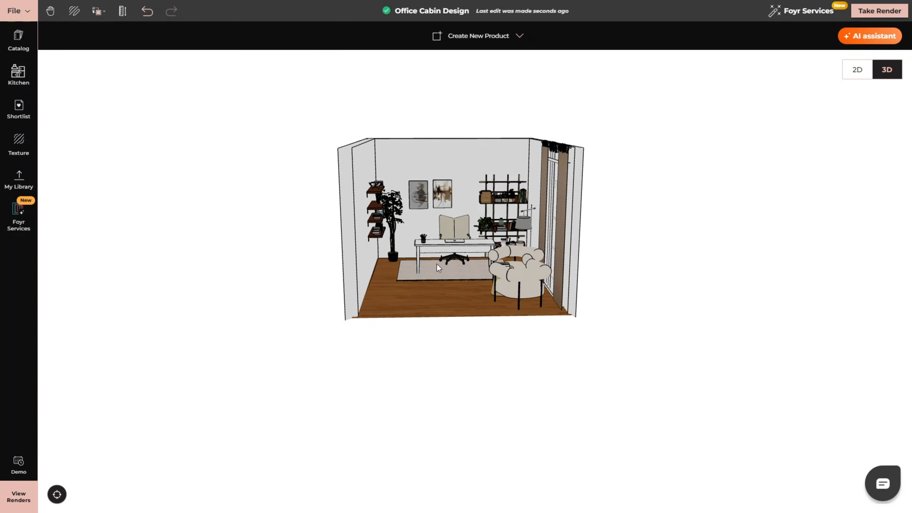
{"action": "left_click_drag", "start_coordinate": [486, 182], "coordinate": [487, 177]}
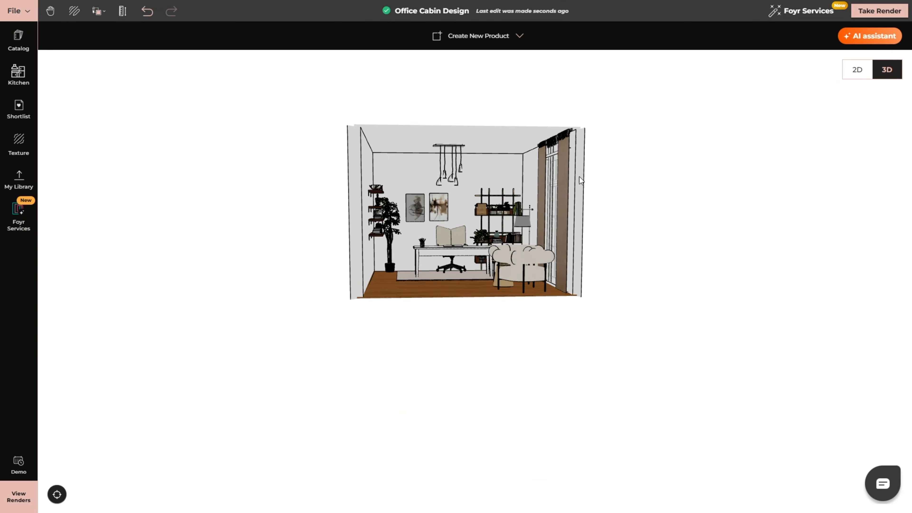
{"action": "left_click", "coordinate": [880, 14]}
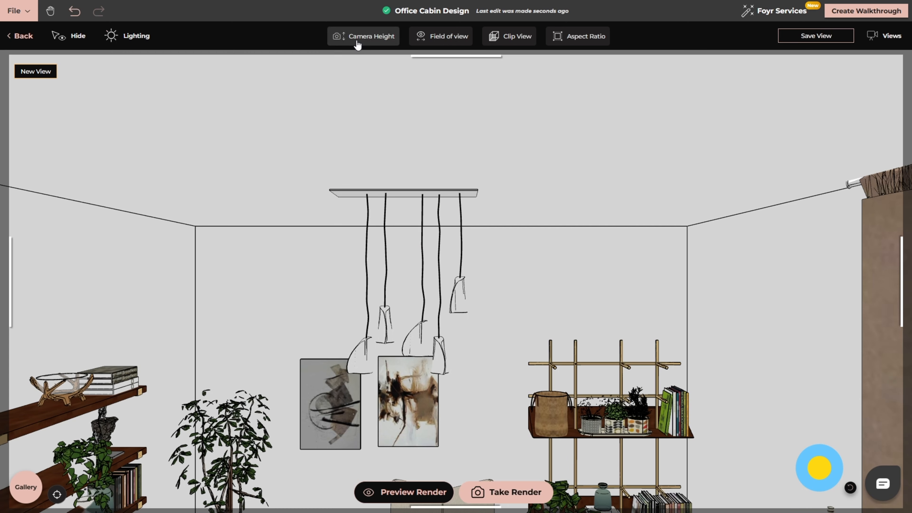
{"action": "left_click", "coordinate": [357, 40]}
{"action": "left_click_drag", "start_coordinate": [323, 69], "coordinate": [320, 69]}
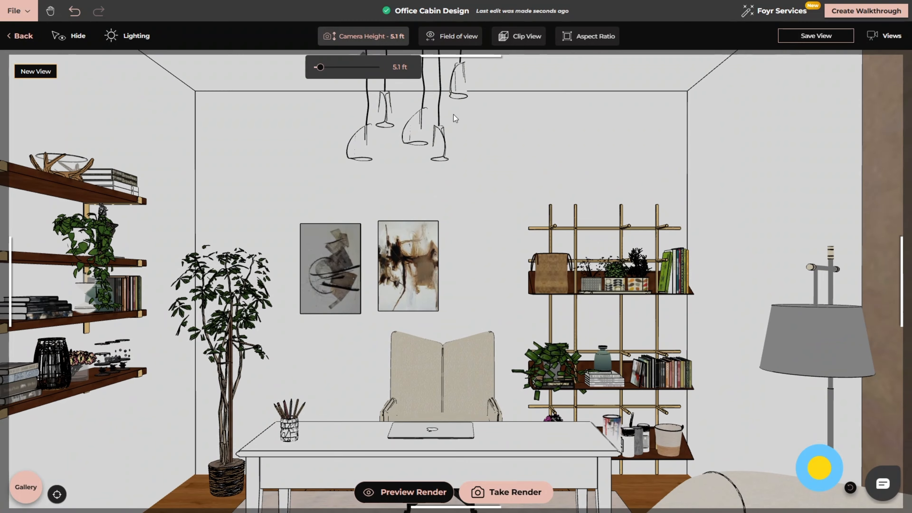
Step: Set the render camera's field of view to 90 and change the view's aspect ratio to a narrower frame
{"action": "left_click", "coordinate": [450, 35]}
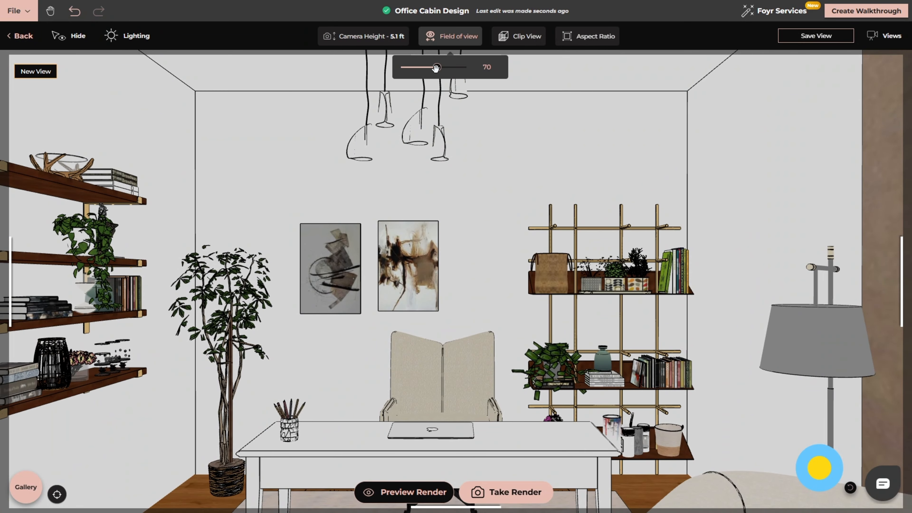
{"action": "left_click_drag", "start_coordinate": [435, 68], "coordinate": [461, 68]}
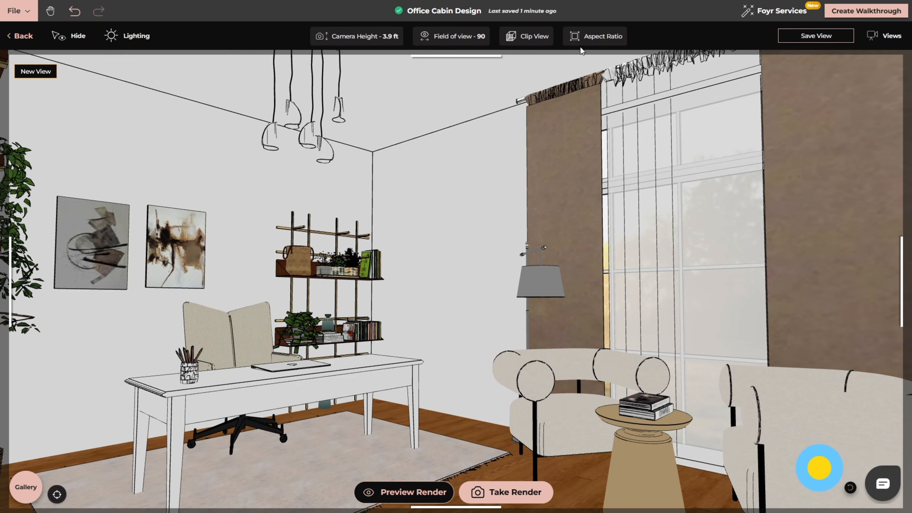
{"action": "left_click", "coordinate": [583, 37]}
{"action": "left_click", "coordinate": [564, 69]}
Step: Save the framed view of the desk, armchairs and curtained window
{"action": "left_click", "coordinate": [792, 39]}
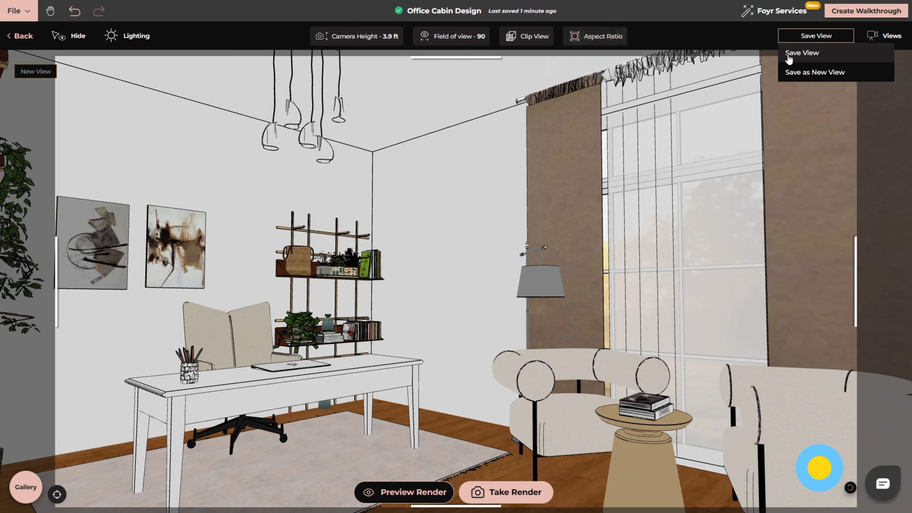
{"action": "left_click", "coordinate": [791, 54]}
{"action": "left_click", "coordinate": [500, 331]}
Step: Review the view's lighting presets and product lighting, and open the Road in France environment settings
{"action": "left_click", "coordinate": [129, 35]}
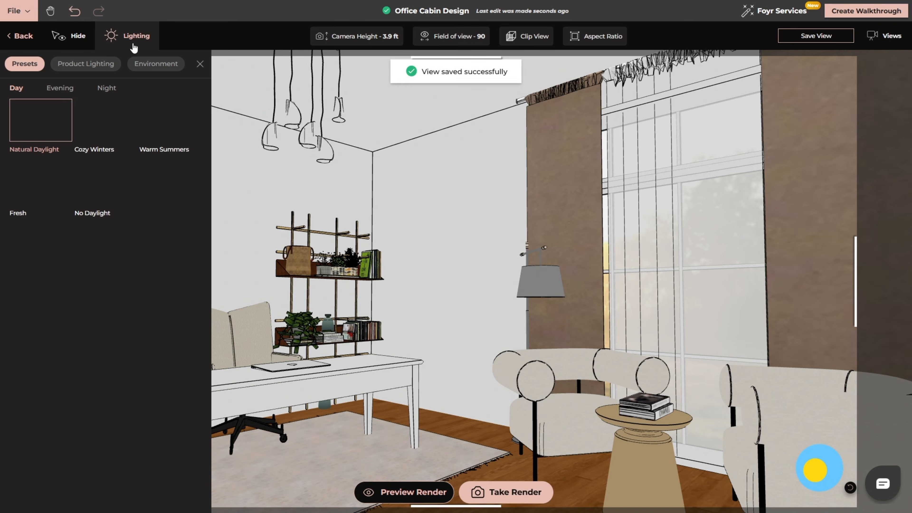
{"action": "left_click", "coordinate": [85, 63]}
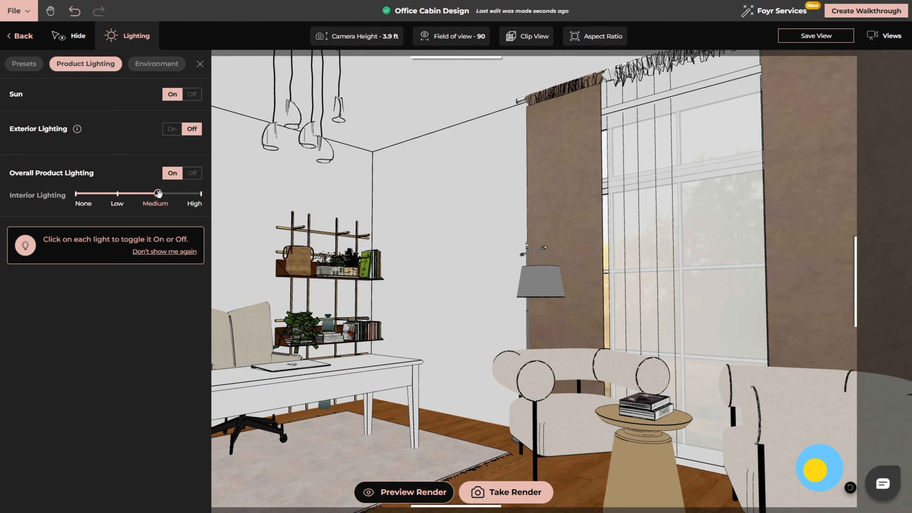
{"action": "left_click", "coordinate": [155, 65]}
{"action": "left_click", "coordinate": [155, 256]}
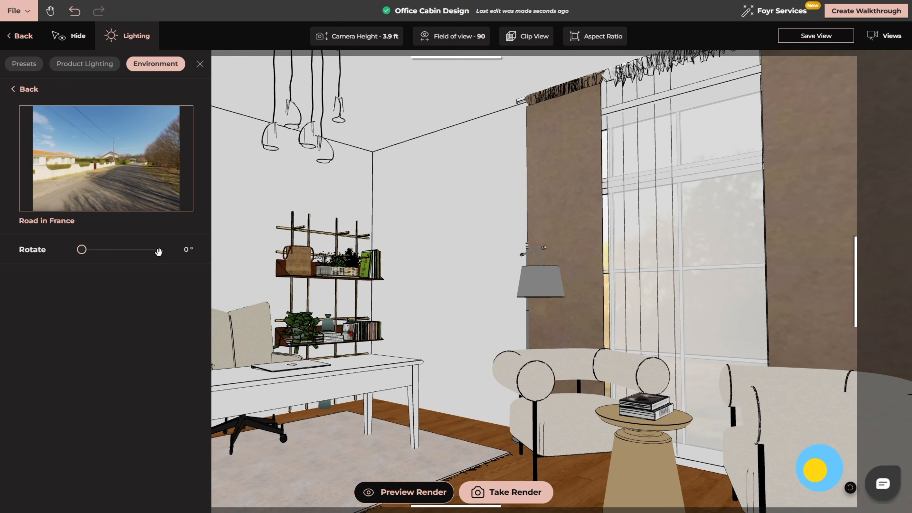
Step: Render the saved view at 4K resolution
{"action": "left_click", "coordinate": [494, 492]}
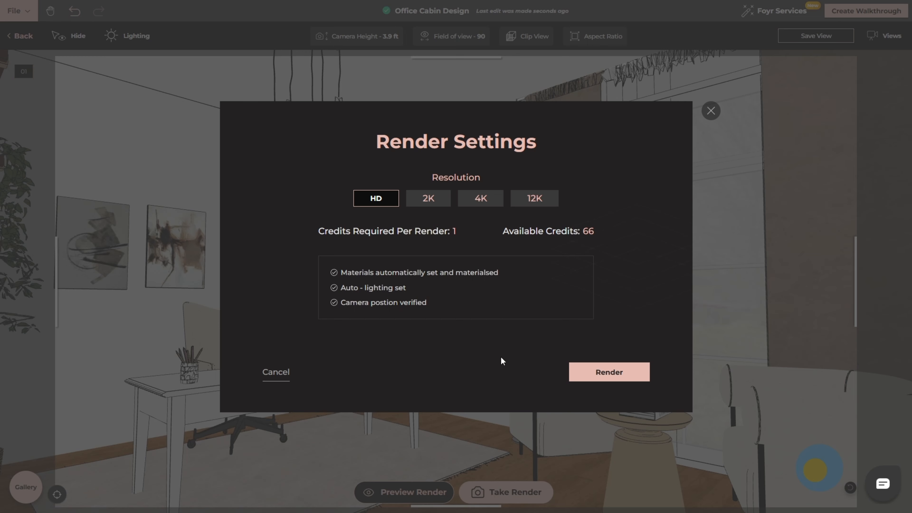
{"action": "left_click", "coordinate": [475, 202]}
{"action": "left_click", "coordinate": [594, 376]}
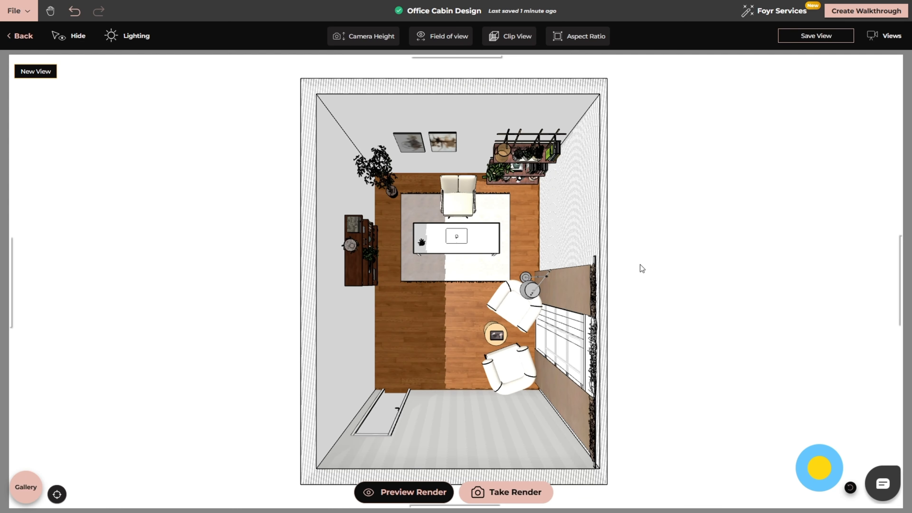
Step: Create a new walkthrough of the office cabin with High Density cameras
{"action": "left_click", "coordinate": [863, 14]}
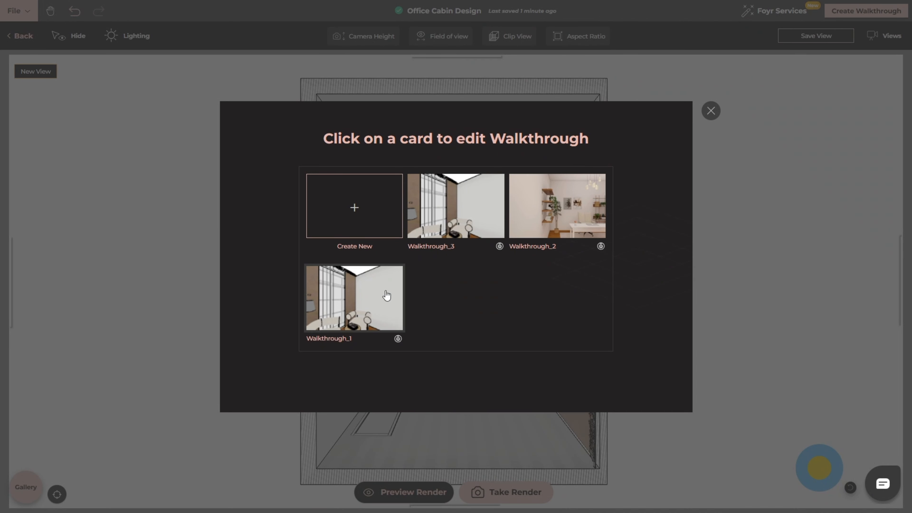
{"action": "left_click", "coordinate": [354, 212]}
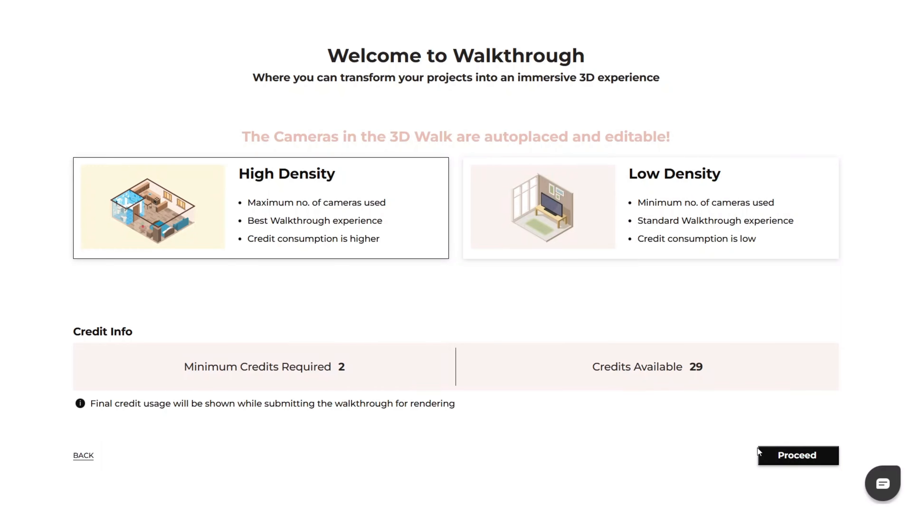
{"action": "left_click", "coordinate": [774, 456]}
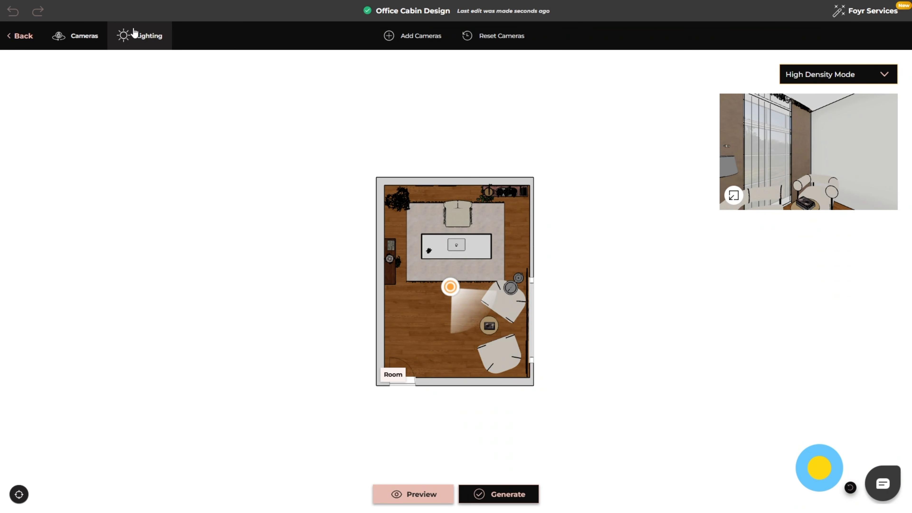
Step: Switch the walkthrough lighting to the Evening preset Natural Sunset and check its cameras, product lighting, environment and density options
{"action": "left_click", "coordinate": [92, 34]}
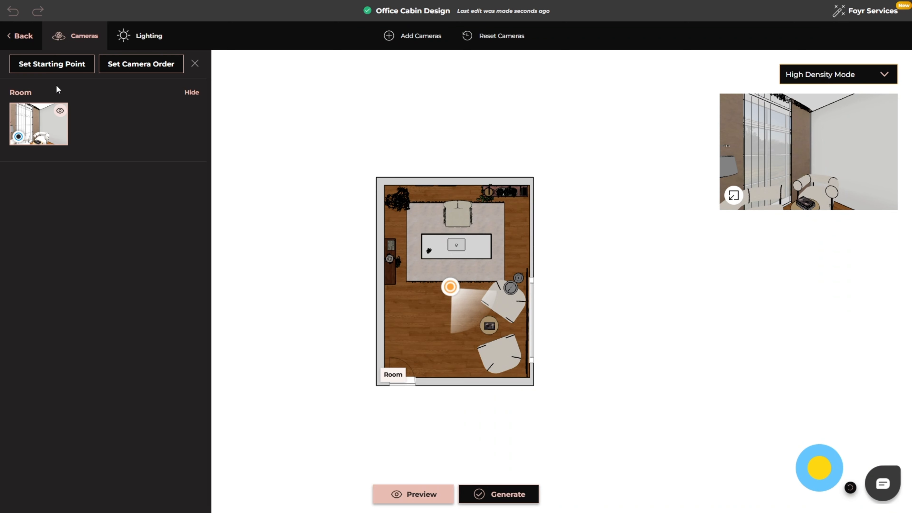
{"action": "left_click", "coordinate": [145, 36]}
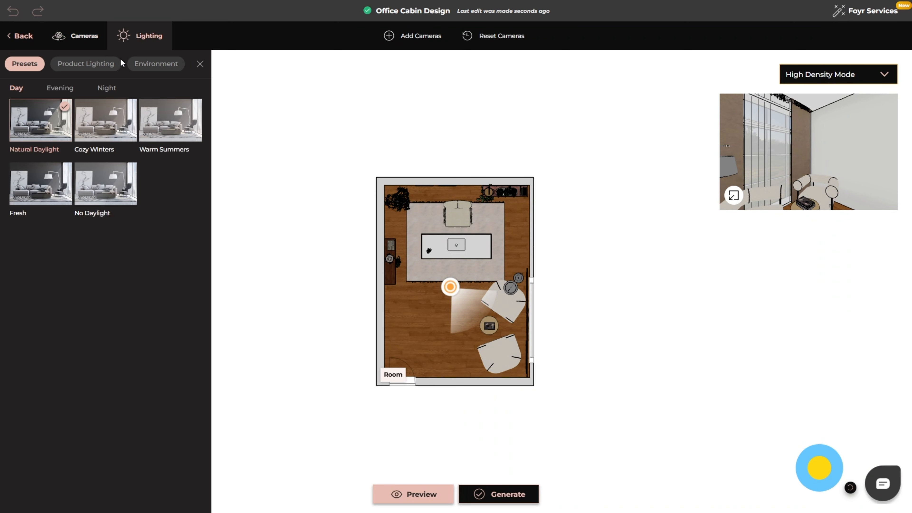
{"action": "left_click", "coordinate": [69, 88]}
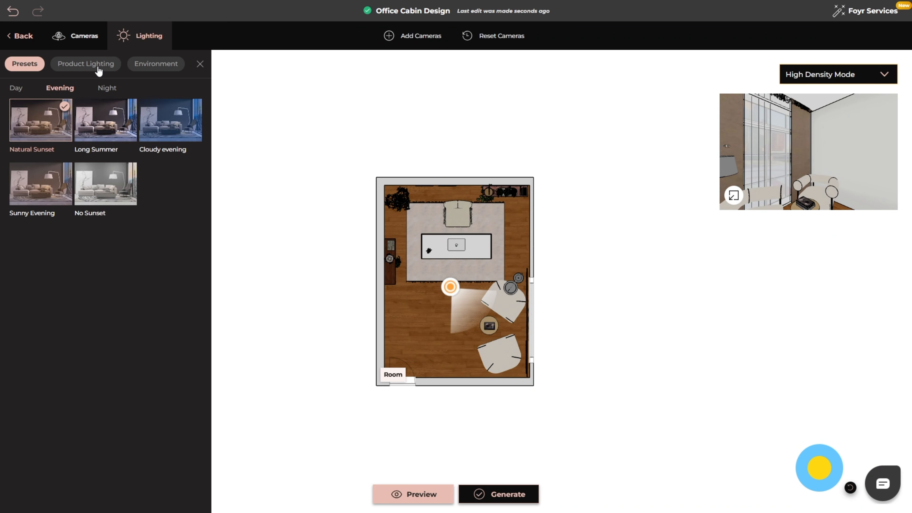
{"action": "left_click", "coordinate": [98, 69]}
{"action": "left_click", "coordinate": [147, 68]}
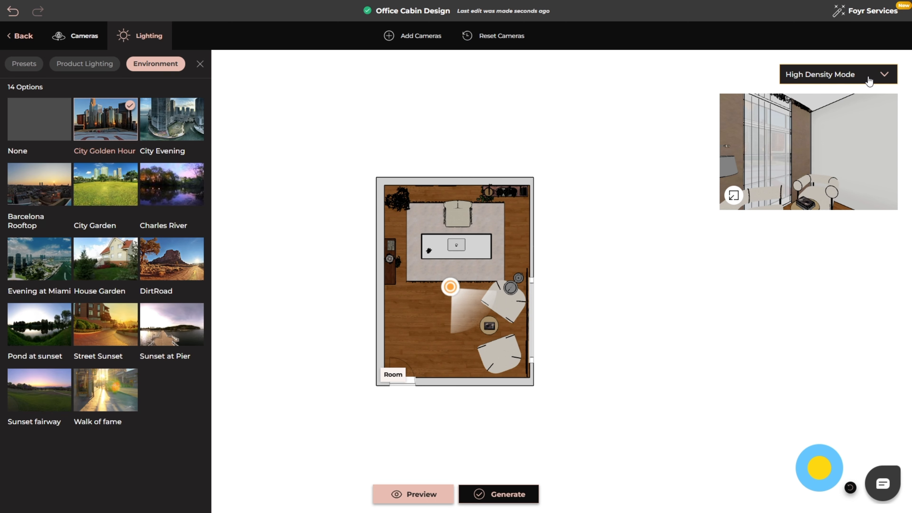
{"action": "left_click", "coordinate": [869, 76]}
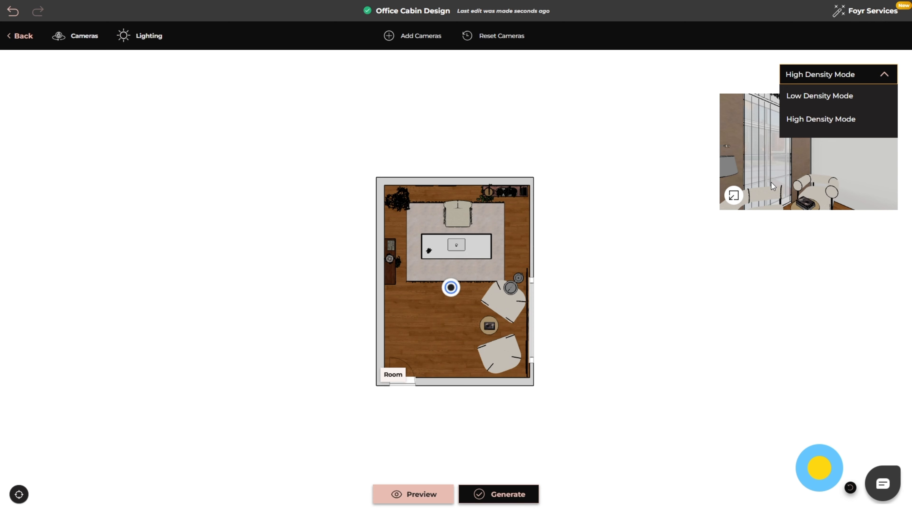
Step: Look around the room from the walkthrough camera toward the desk and back wall, and return to the floor plan
{"action": "left_click", "coordinate": [734, 196]}
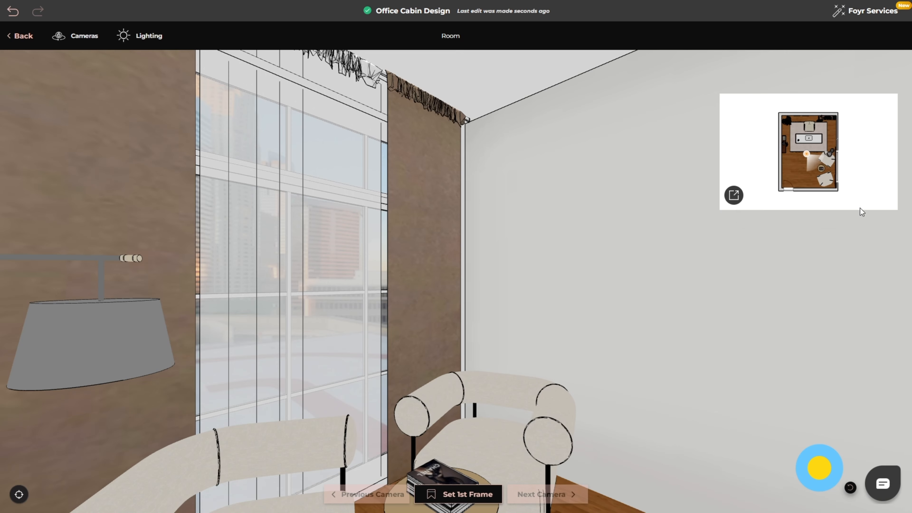
{"action": "left_click_drag", "start_coordinate": [513, 264], "coordinate": [3, 248]}
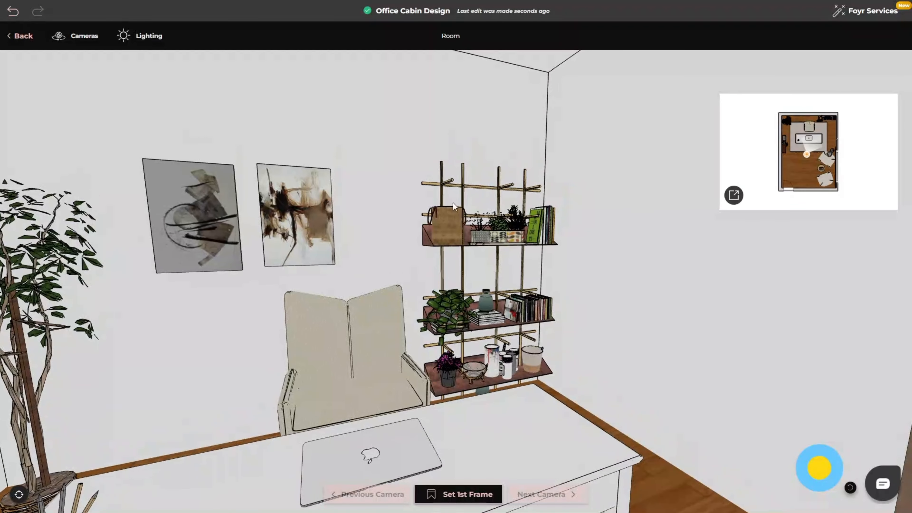
{"action": "left_click", "coordinate": [734, 195]}
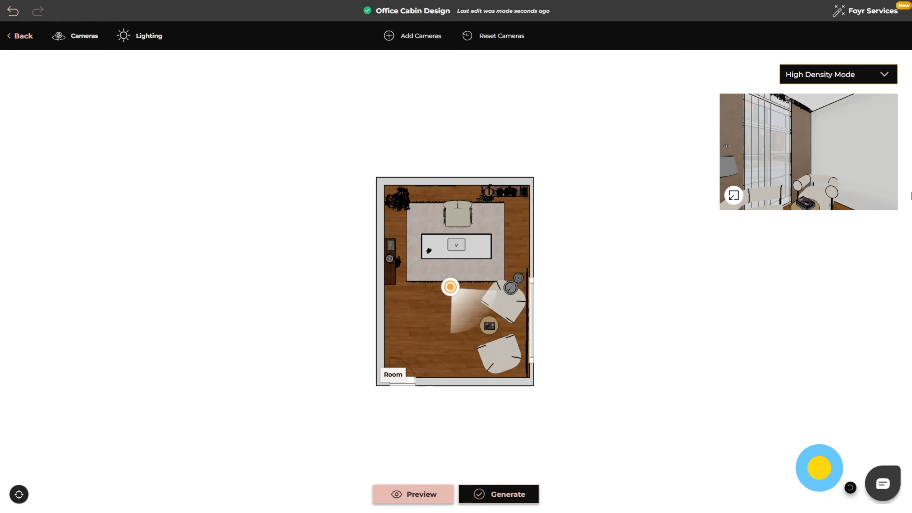
Step: Move the walkthrough camera to the corner by the door, aim it across the desk and armchairs, and set that as the 1st frame
{"action": "left_click_drag", "start_coordinate": [449, 287], "coordinate": [403, 372]}
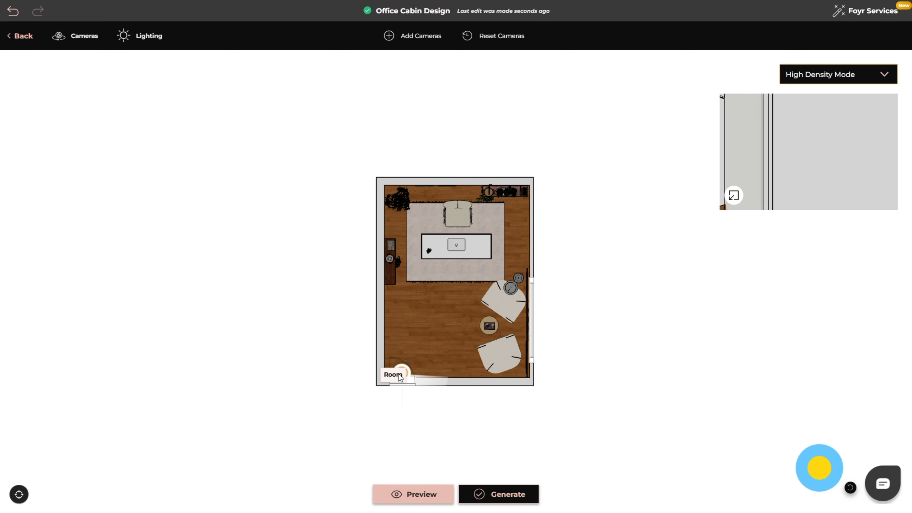
{"action": "left_click", "coordinate": [734, 196]}
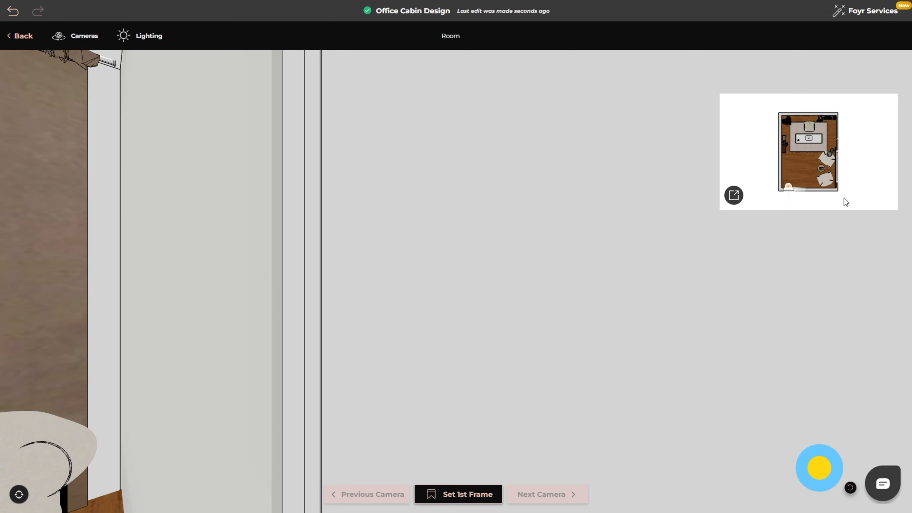
{"action": "left_click_drag", "start_coordinate": [266, 301], "coordinate": [474, 298]}
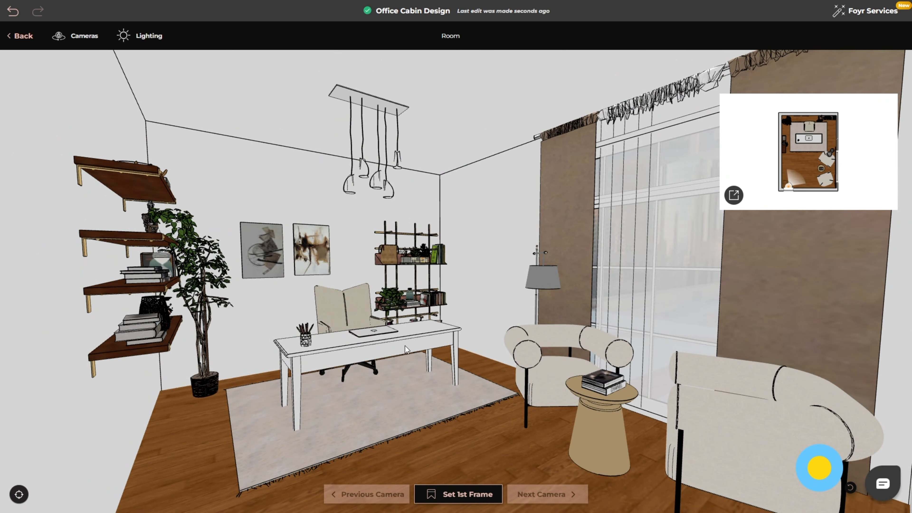
{"action": "left_click", "coordinate": [452, 494]}
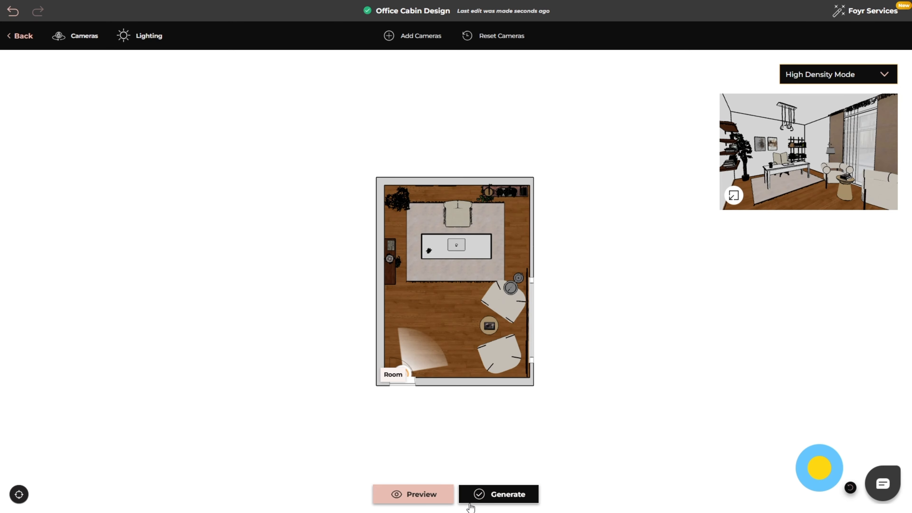
Step: Generate the walkthrough with the active Room camera view and submit it for rendering
{"action": "left_click", "coordinate": [512, 493]}
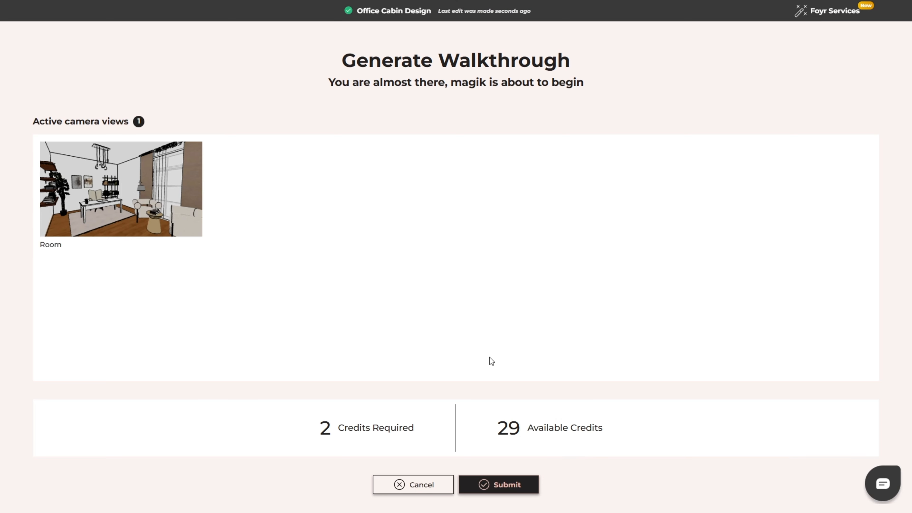
{"action": "left_click", "coordinate": [476, 477]}
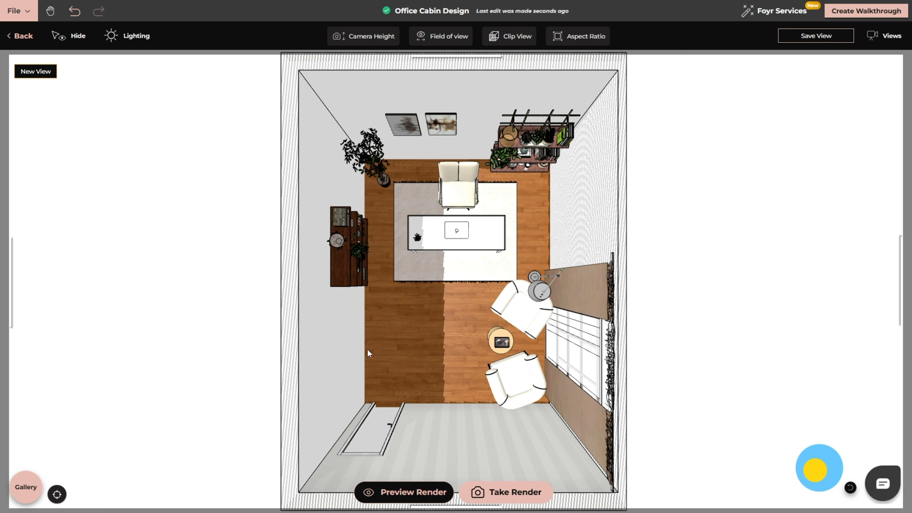
Step: Browse the project gallery's walkthroughs and finished renders of the office cabin
{"action": "left_click", "coordinate": [23, 488]}
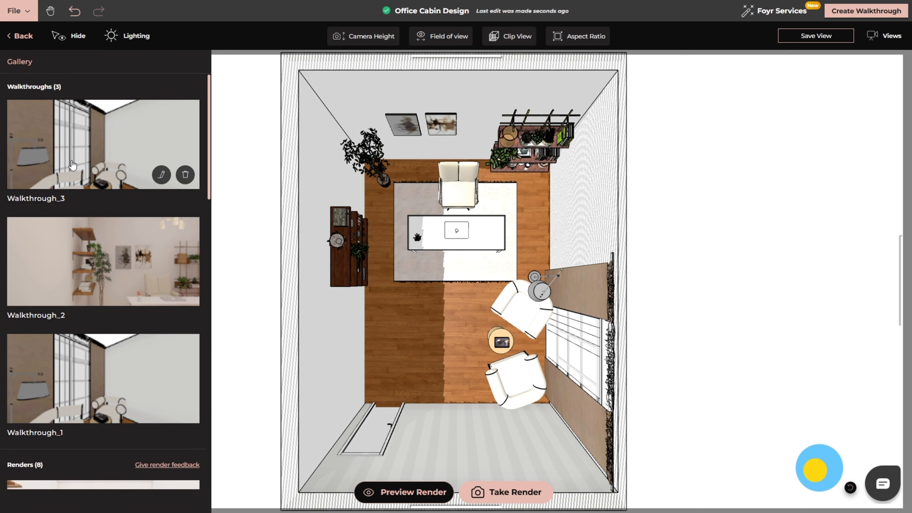
{"action": "scroll", "coordinate": [72, 169], "scroll_direction": "down", "scroll_amount": 1}
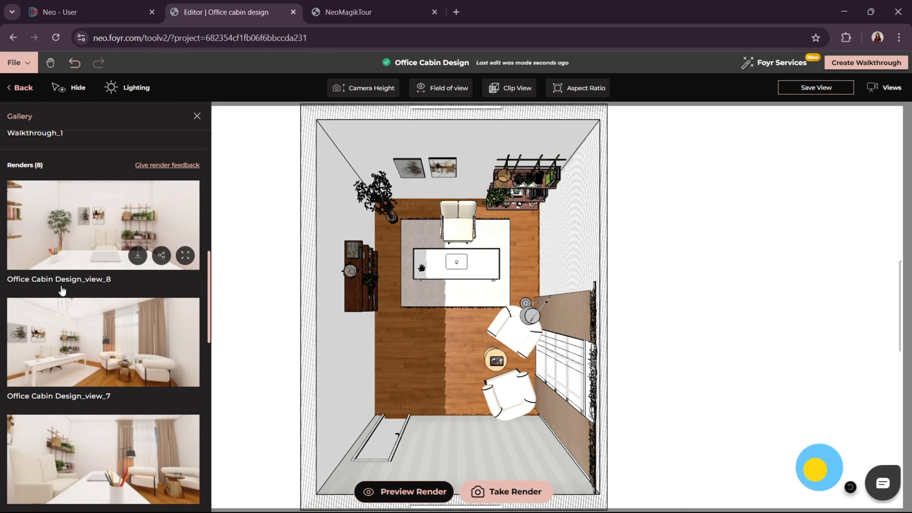
{"action": "scroll", "coordinate": [62, 290], "scroll_direction": "down", "scroll_amount": 2}
{"action": "scroll", "coordinate": [62, 289], "scroll_direction": "down", "scroll_amount": 3}
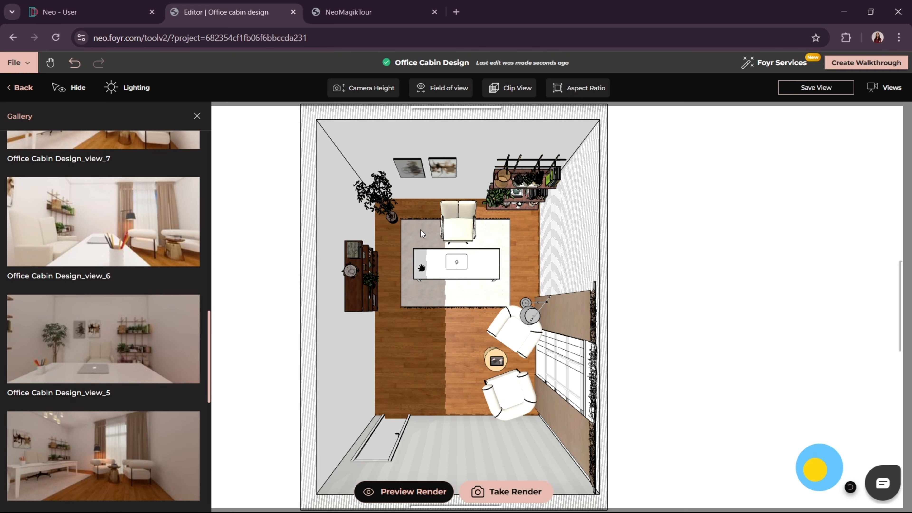